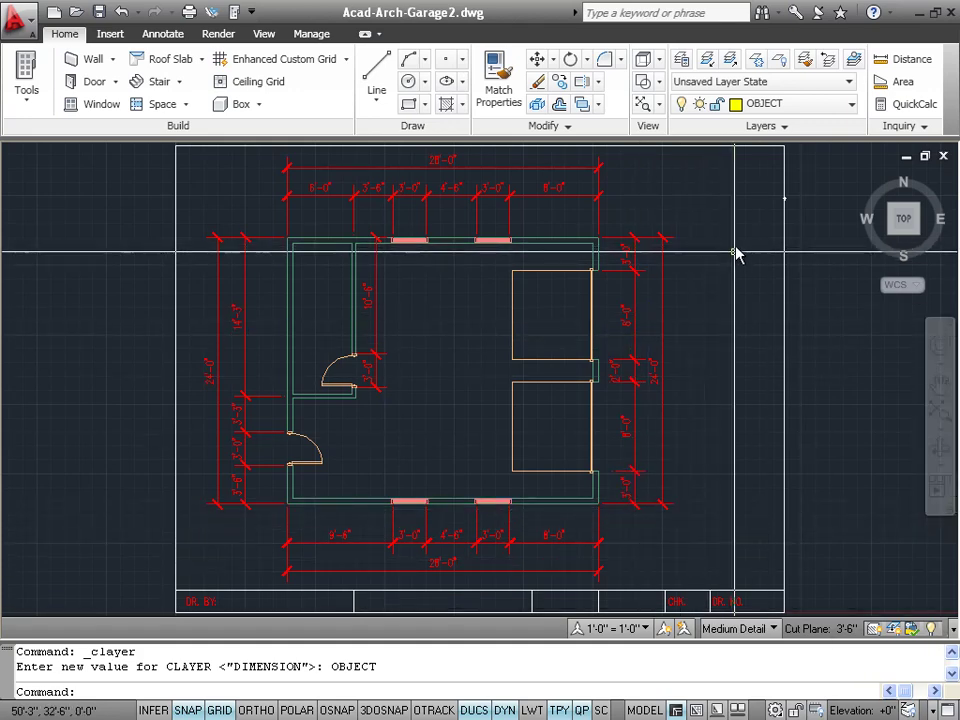
Delete the title-block border from the garage drawing
click(784, 240)
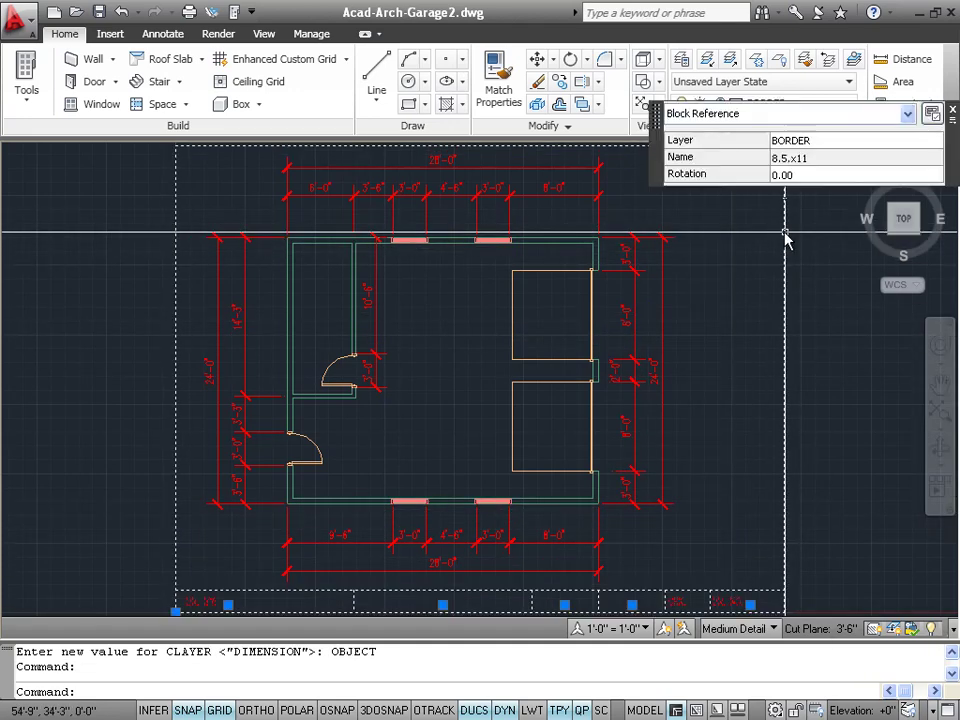
key(Delete)
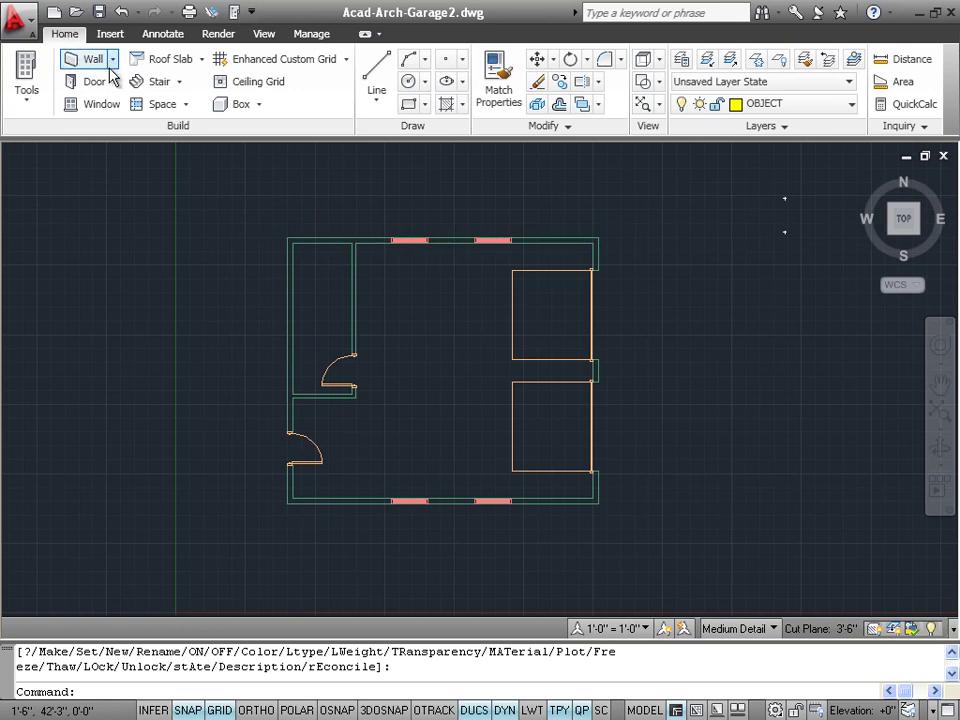
Start adding a roof and bring up its Properties palette
click(204, 62)
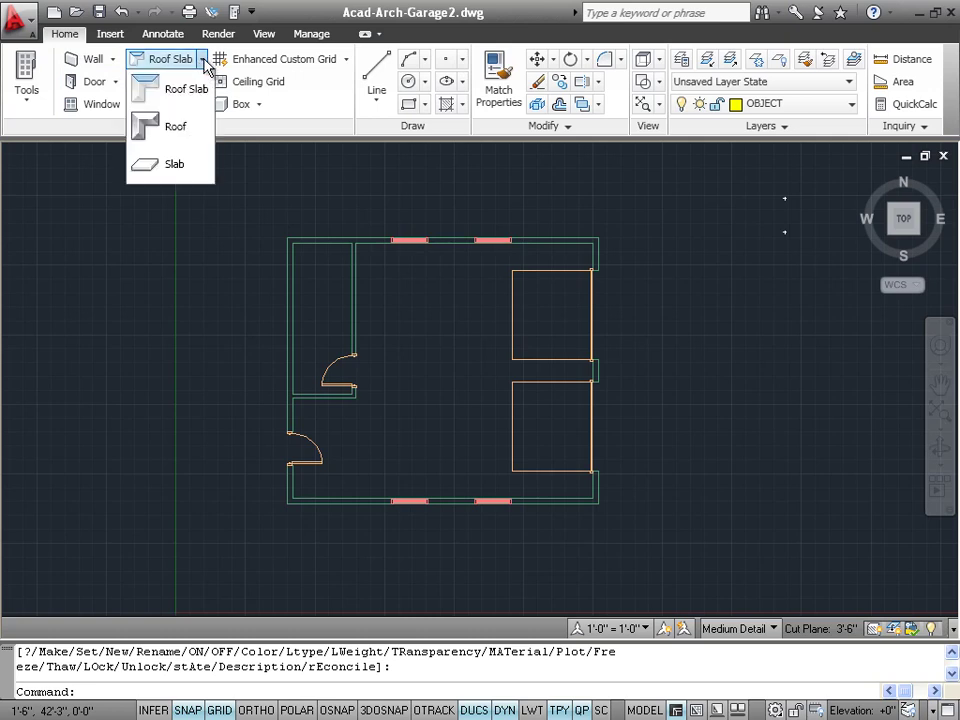
click(192, 130)
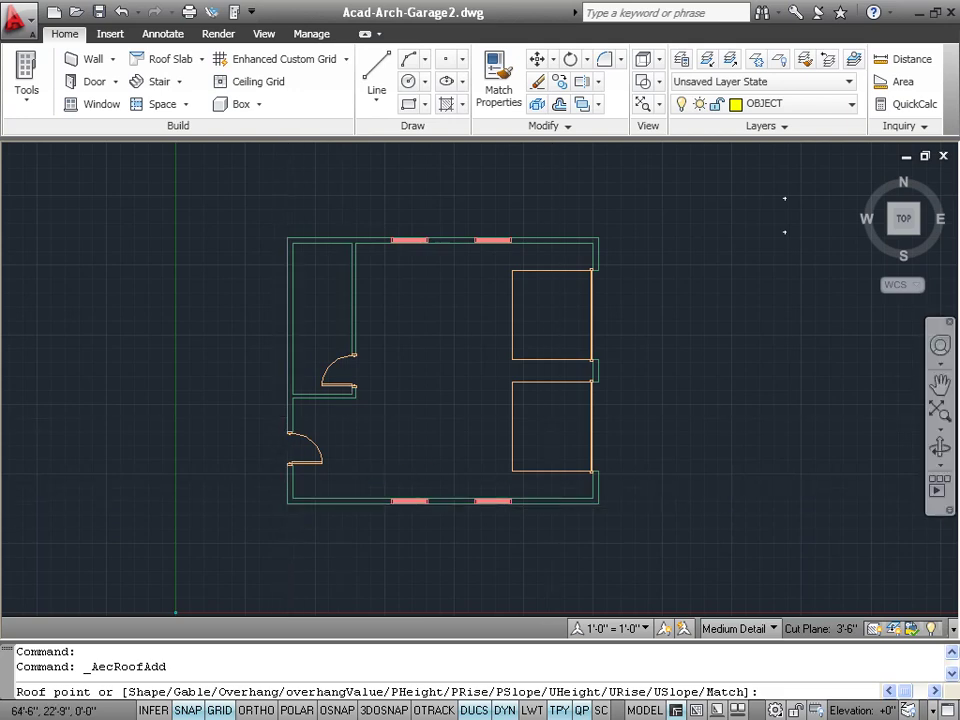
key(ctrl+1)
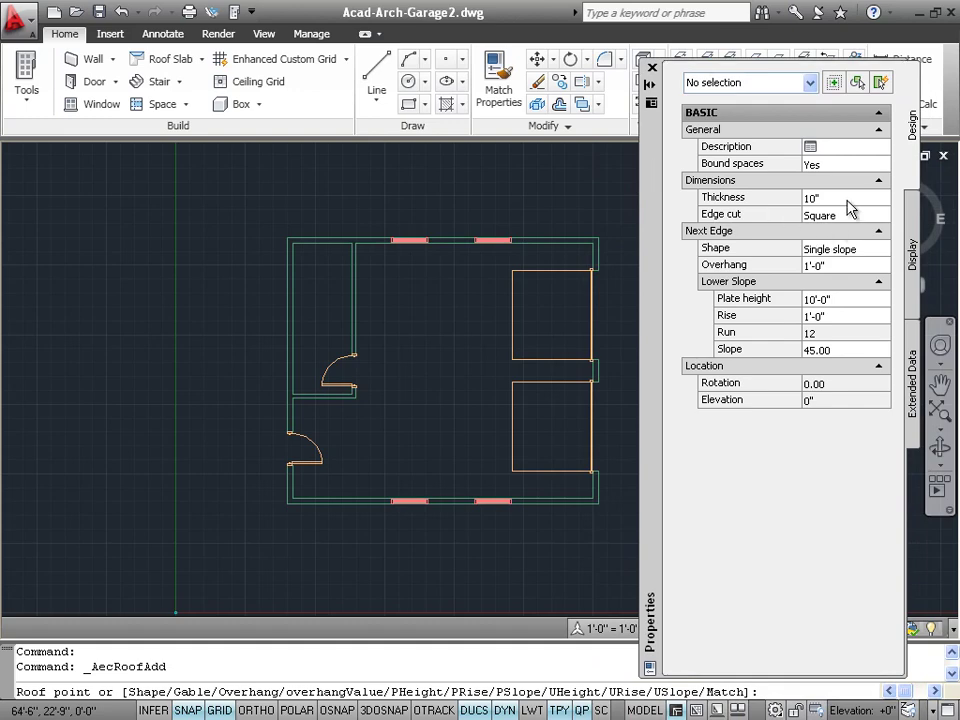
drag(655, 200, 655, 183)
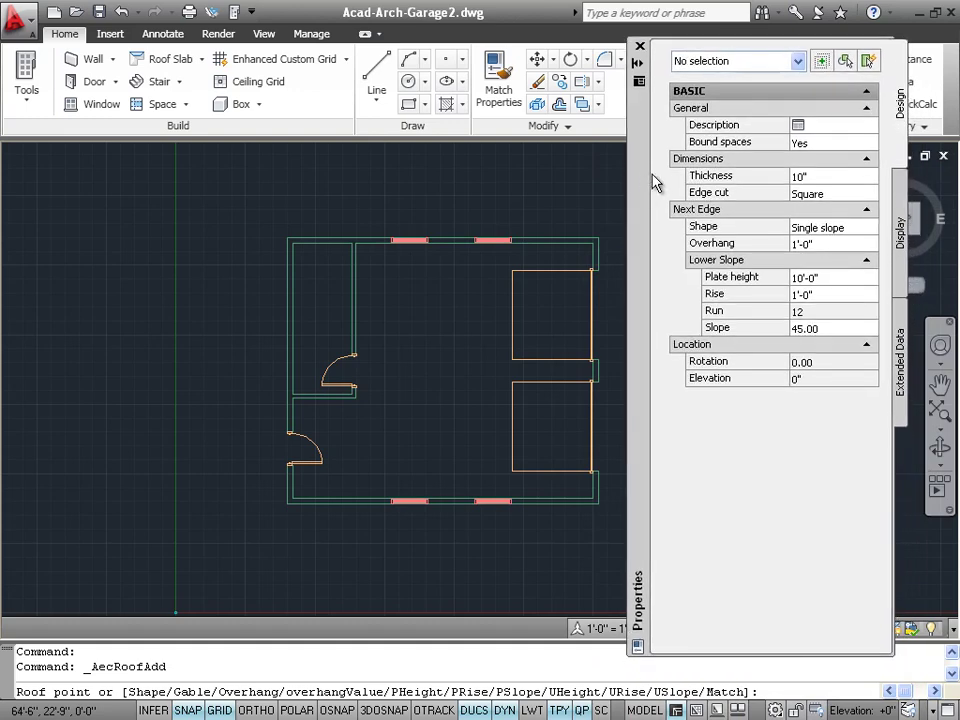
Set the roof to 6" thickness, 8'-0" plate height and 6" rise
click(838, 177)
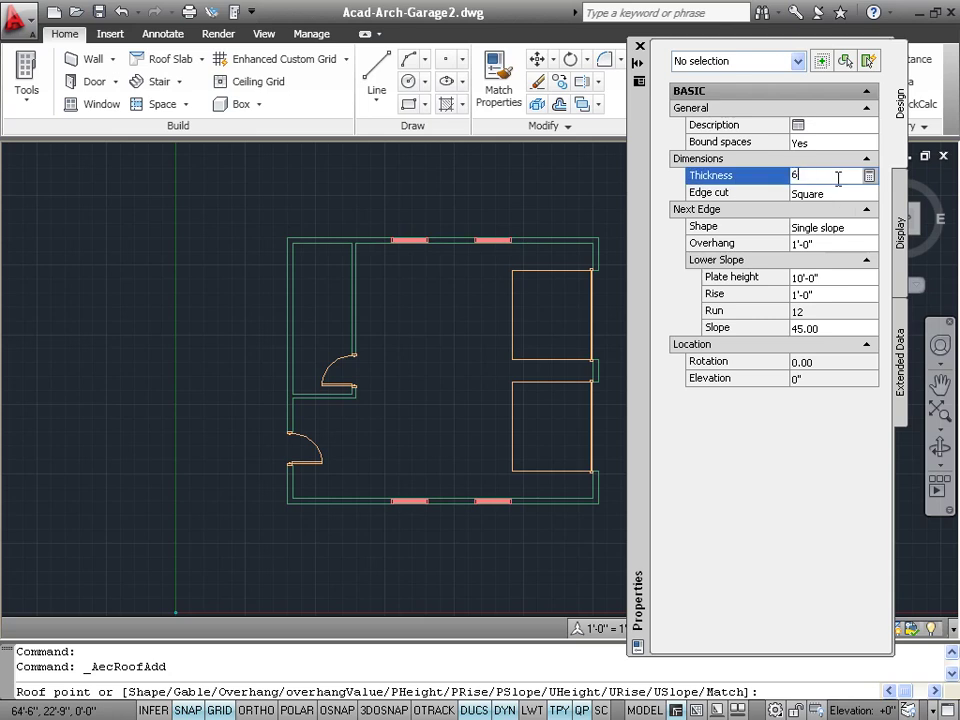
key(Tab)
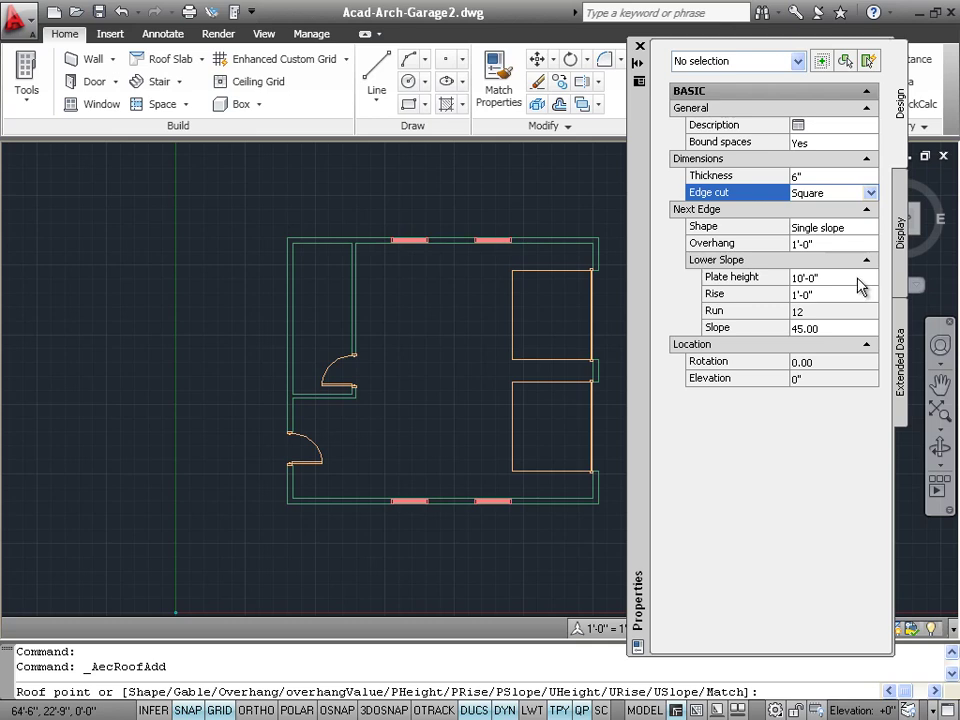
click(862, 277)
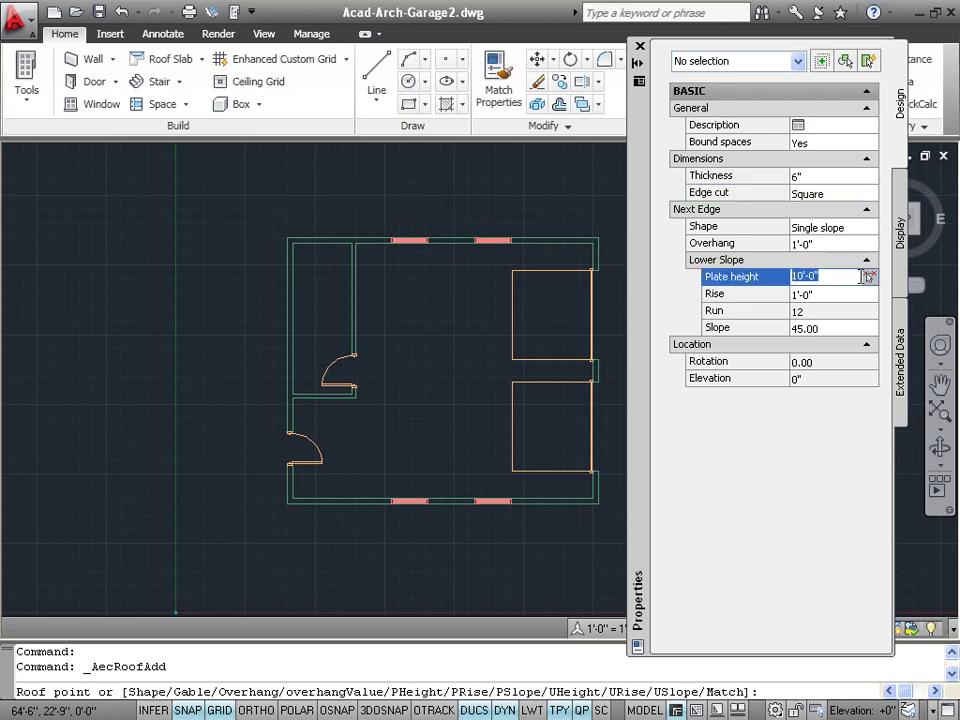
text(8')
key(Tab)
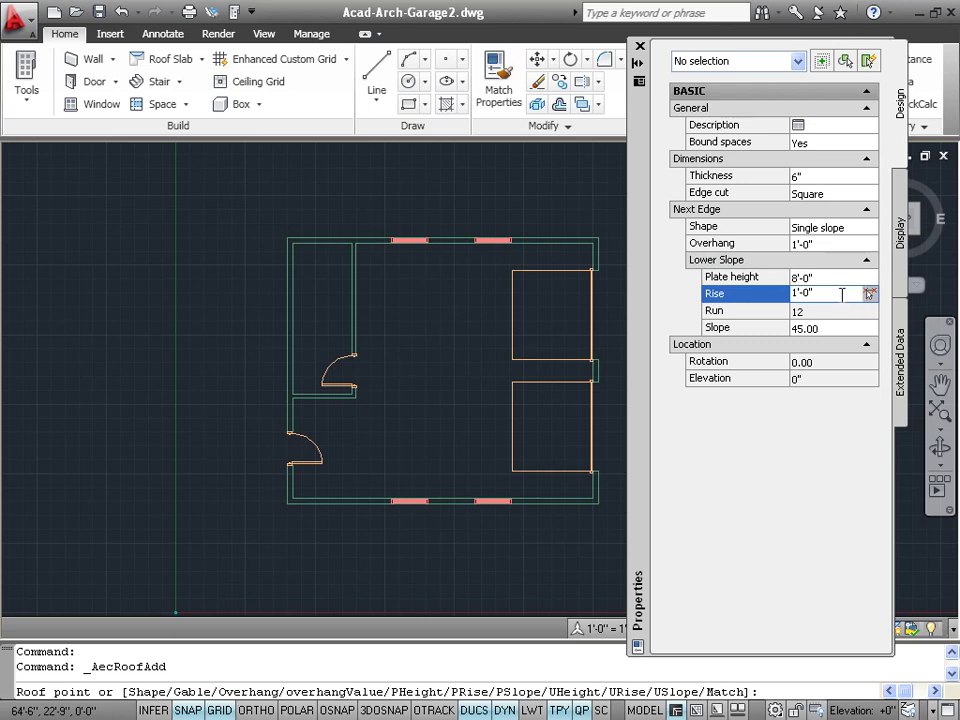
double_click(842, 294)
key(Tab)
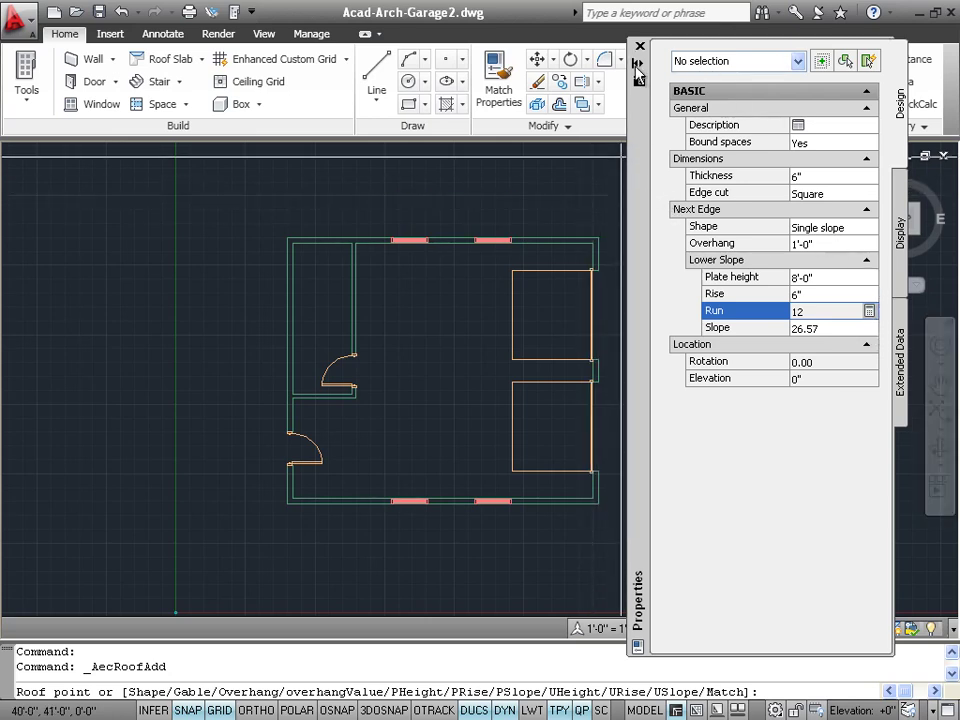
Create the hipped roof from the garage's four outer wall corners
click(291, 241)
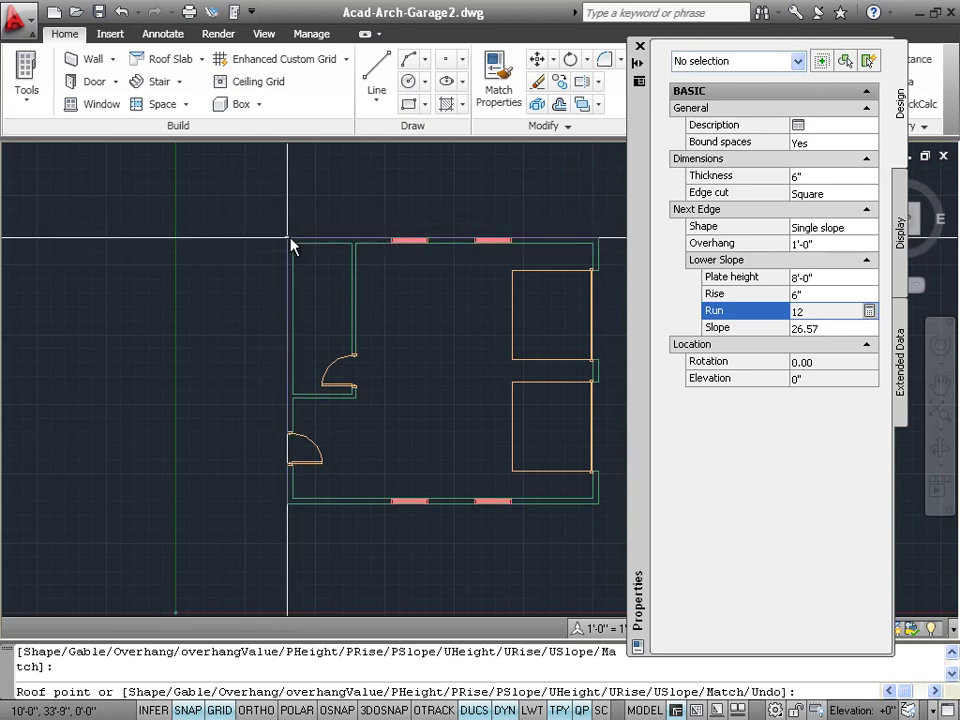
click(598, 241)
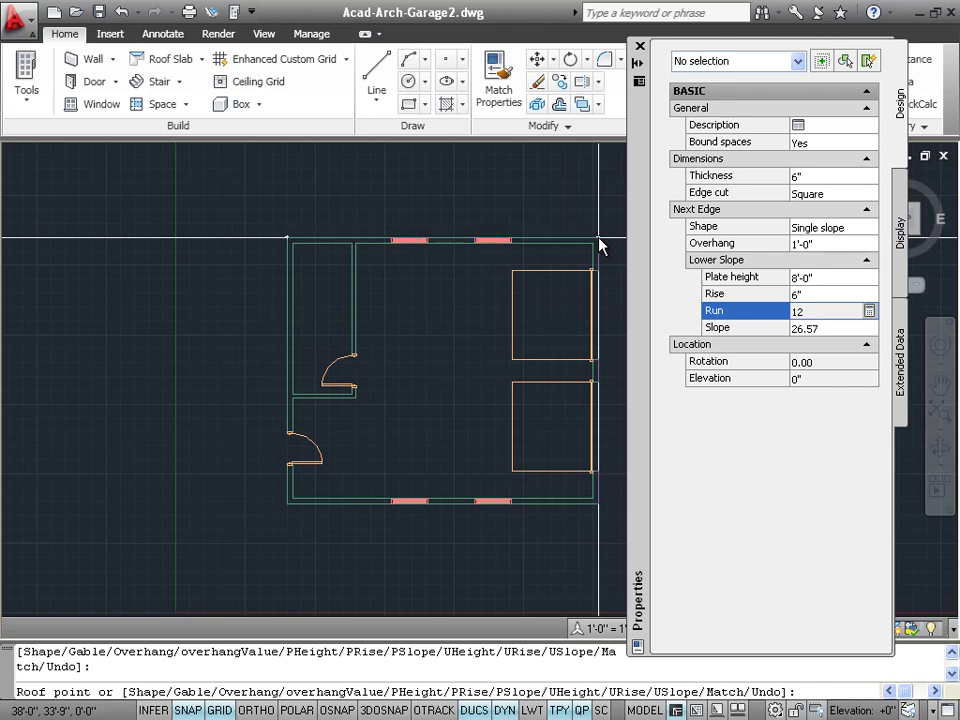
click(598, 500)
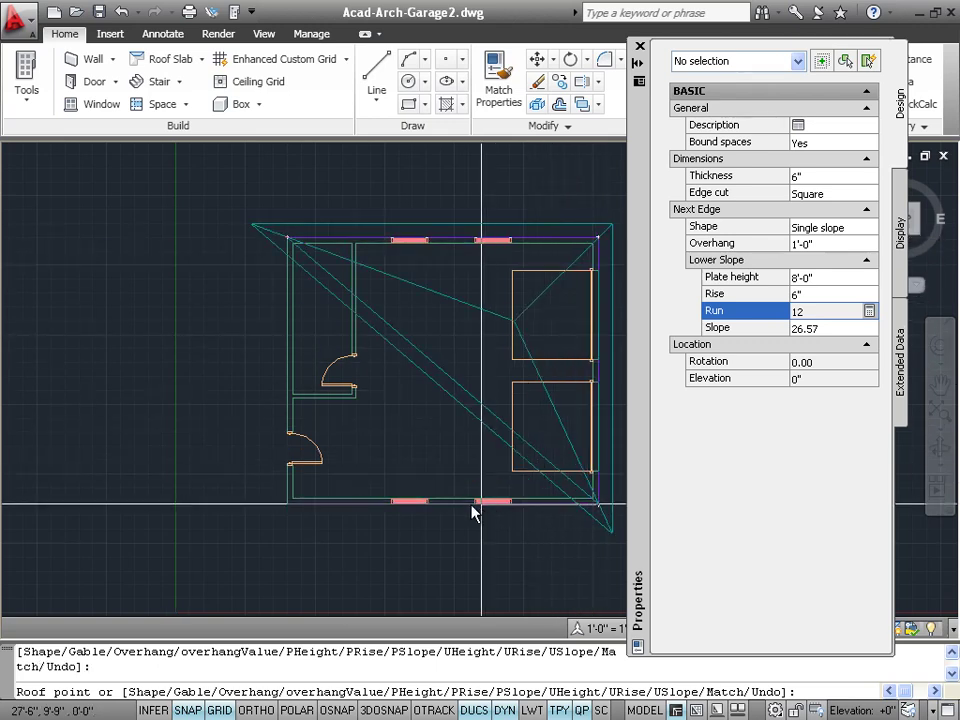
click(289, 512)
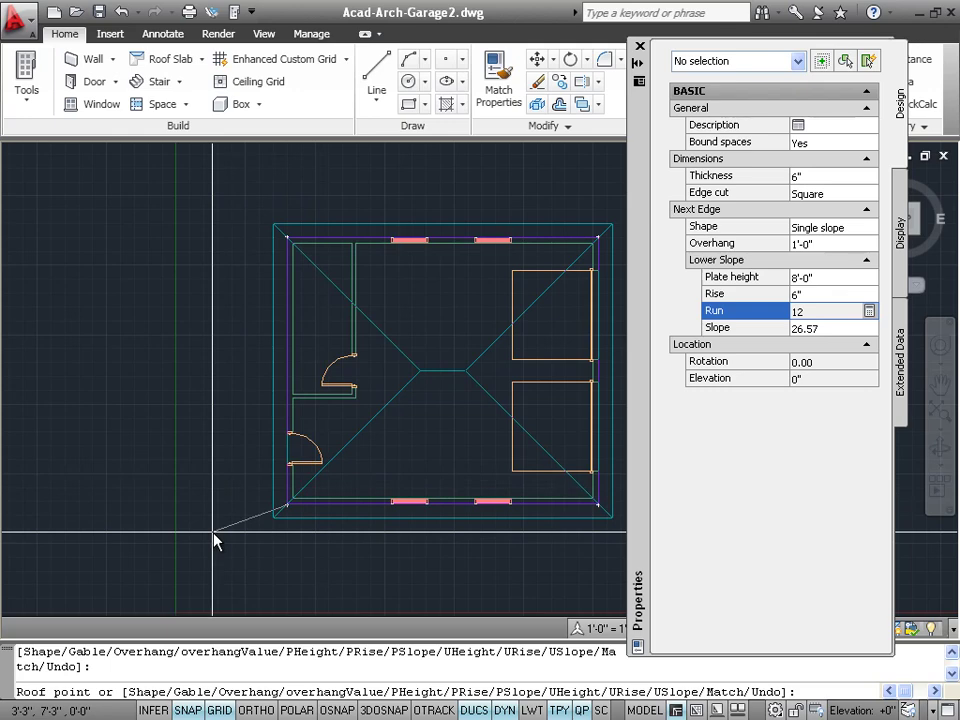
key(Return)
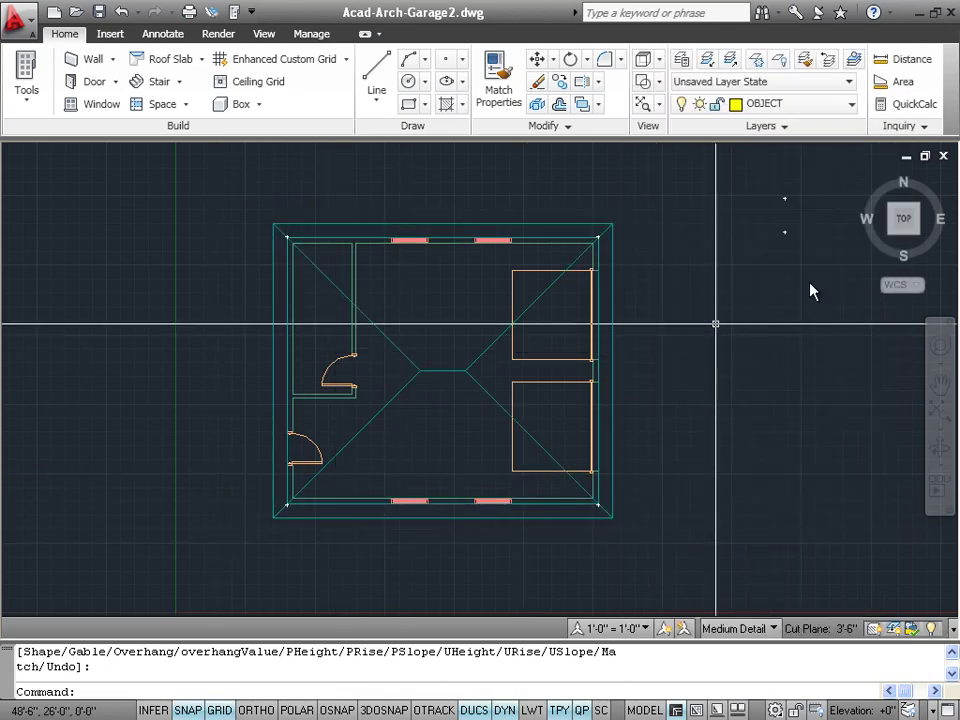
Show the garage in the Home isometric view with the Conceptual visual style
click(861, 176)
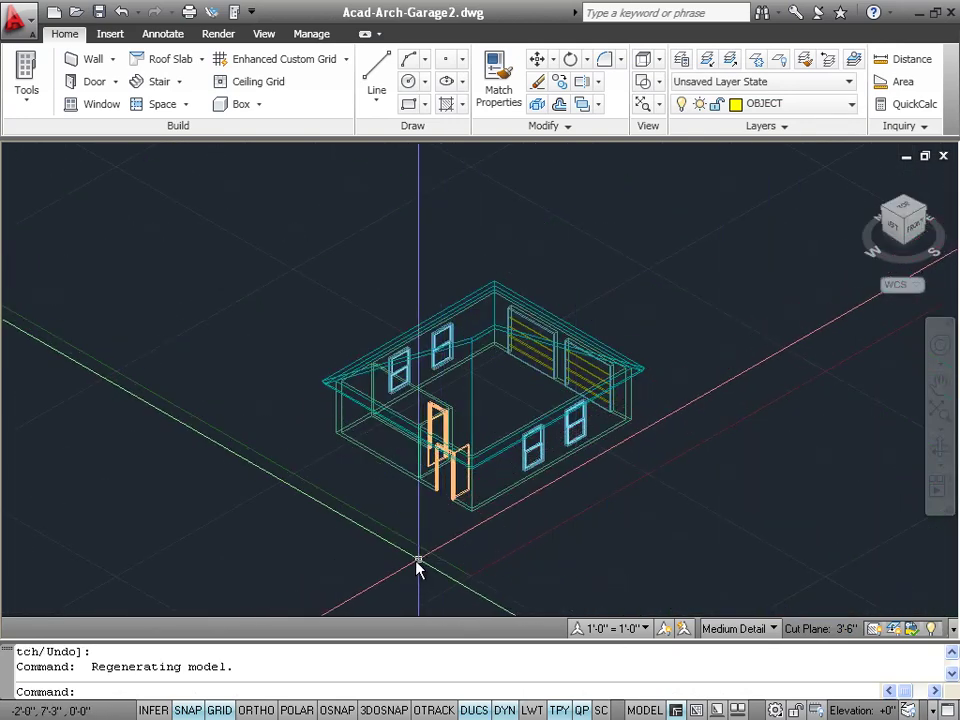
click(263, 34)
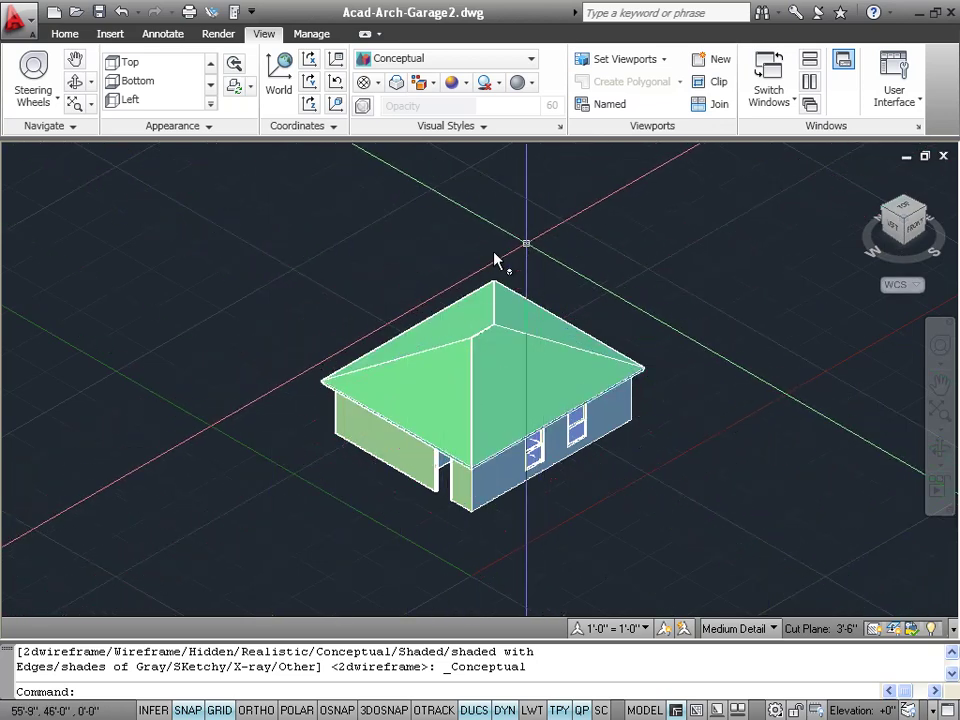
View the garage from the left side and open the roof's properties
click(895, 229)
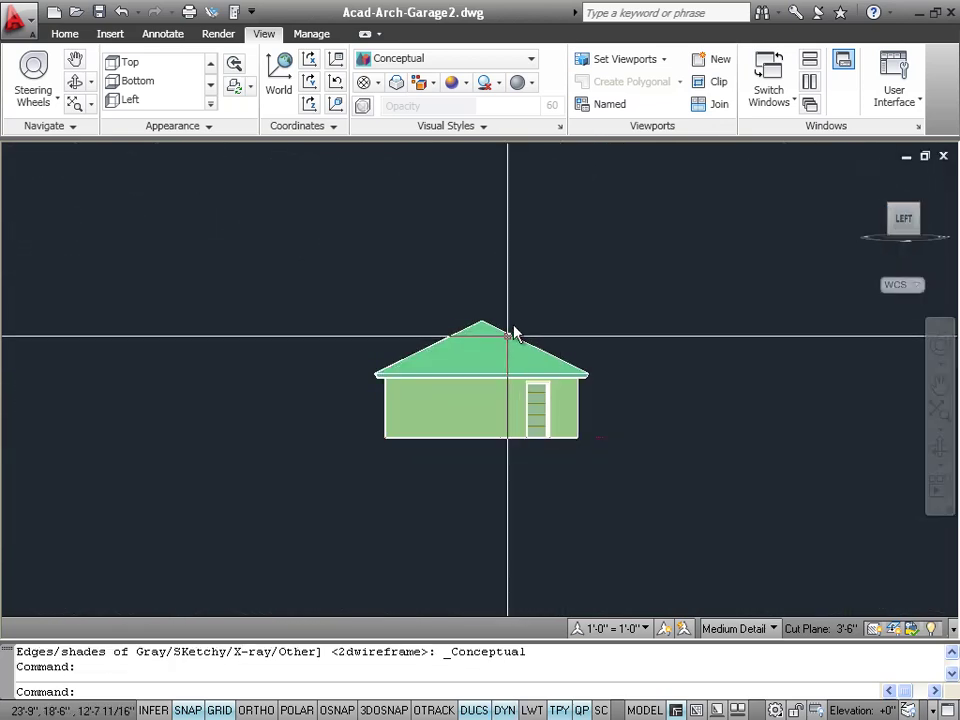
scroll(551, 302, up, 4)
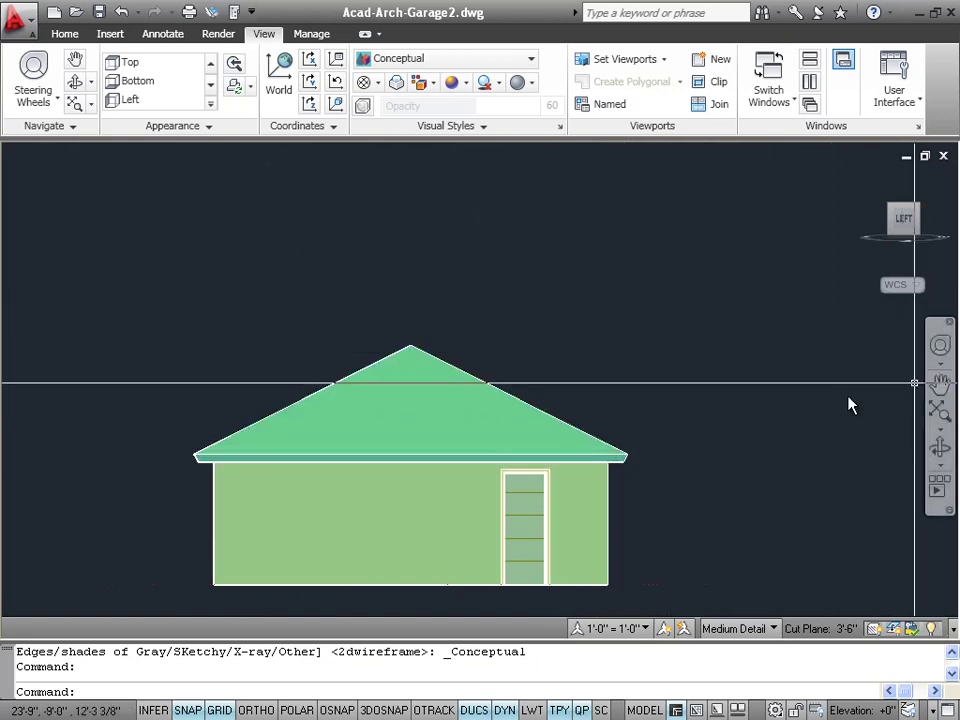
click(568, 431)
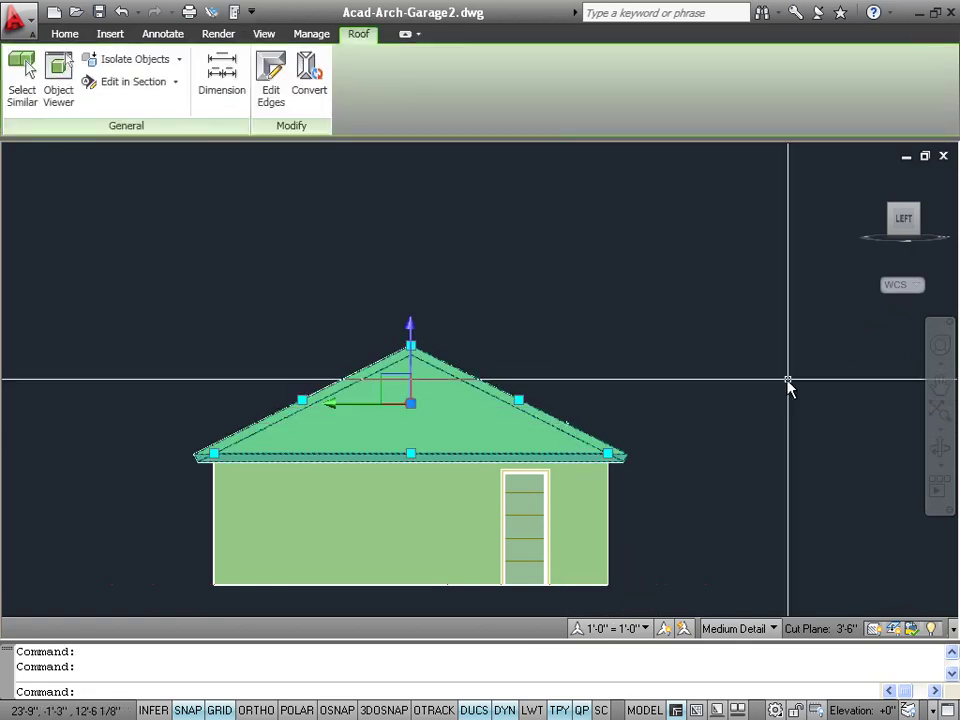
double_click(542, 419)
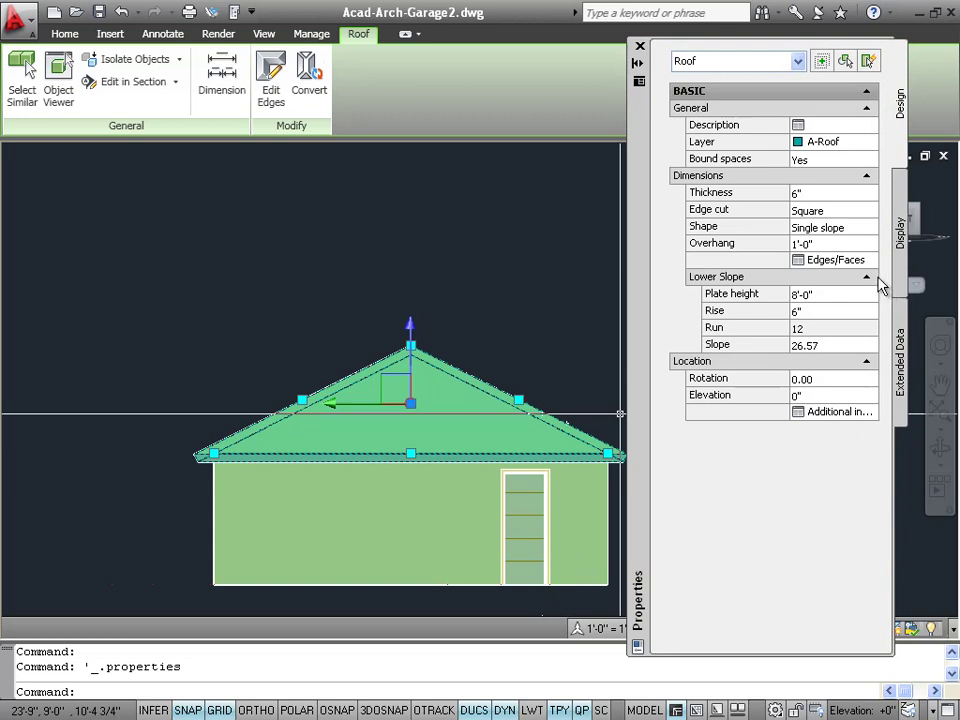
Set the roof edge cut to Plumb, try Square, then return to Plumb
click(742, 218)
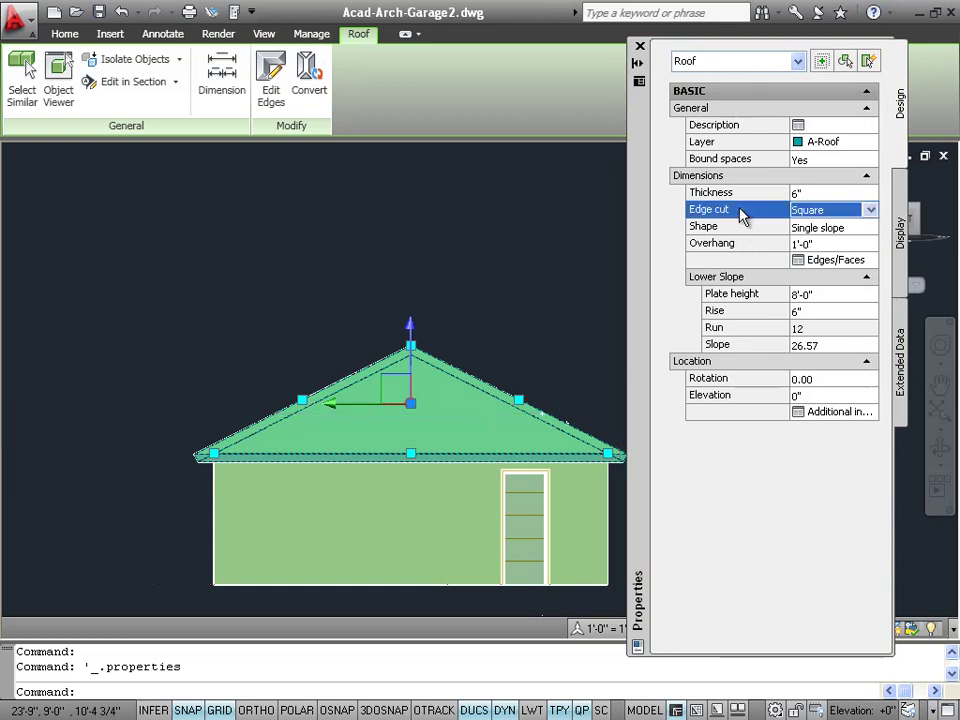
click(871, 212)
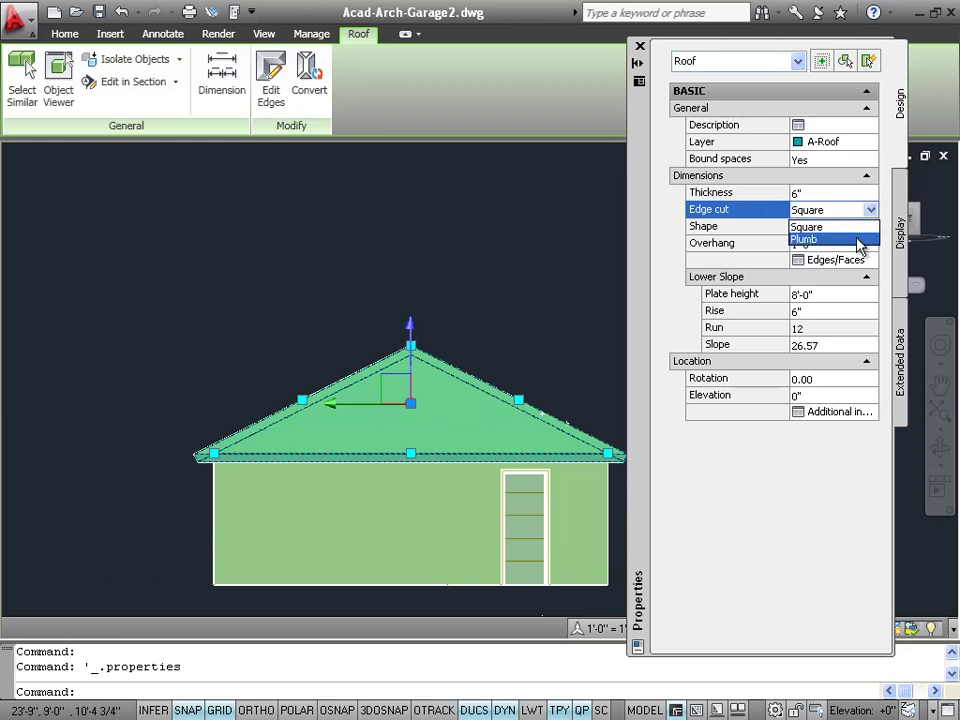
click(857, 240)
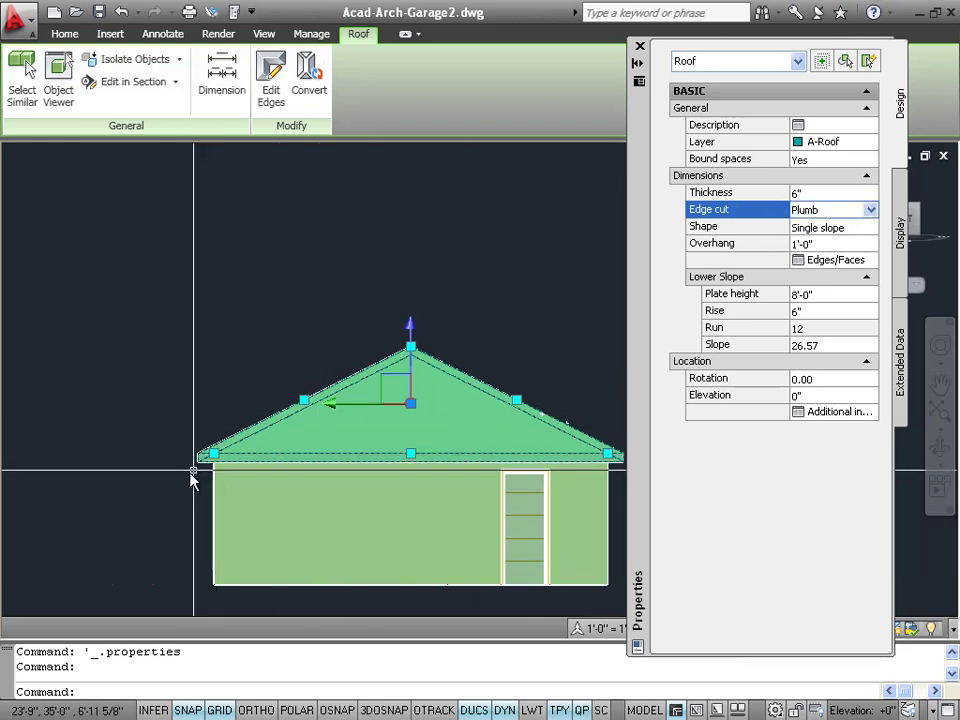
click(867, 213)
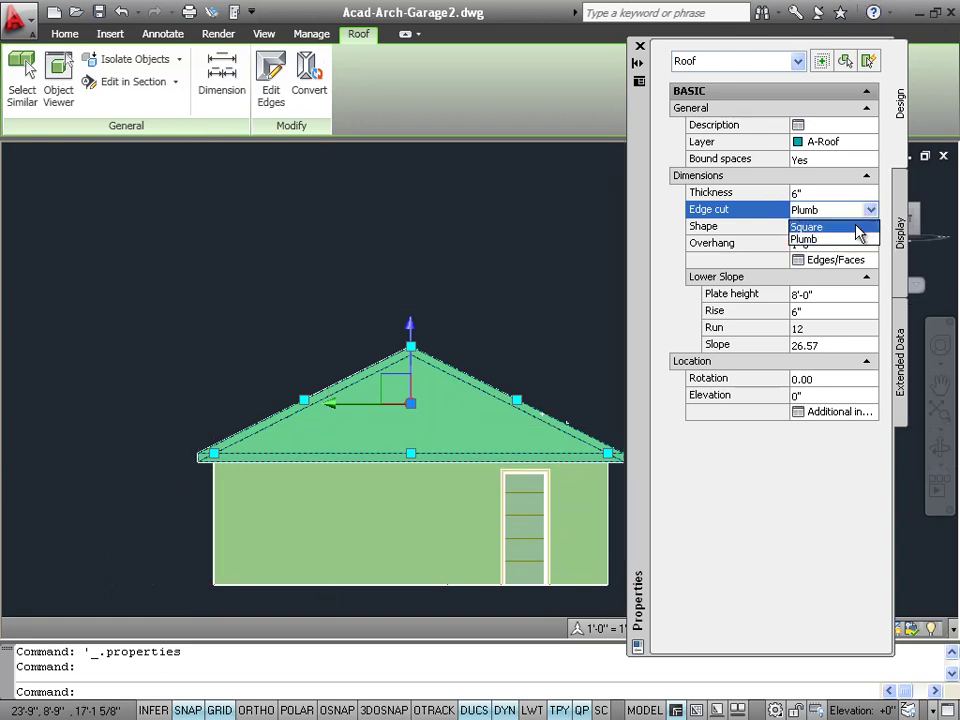
click(855, 228)
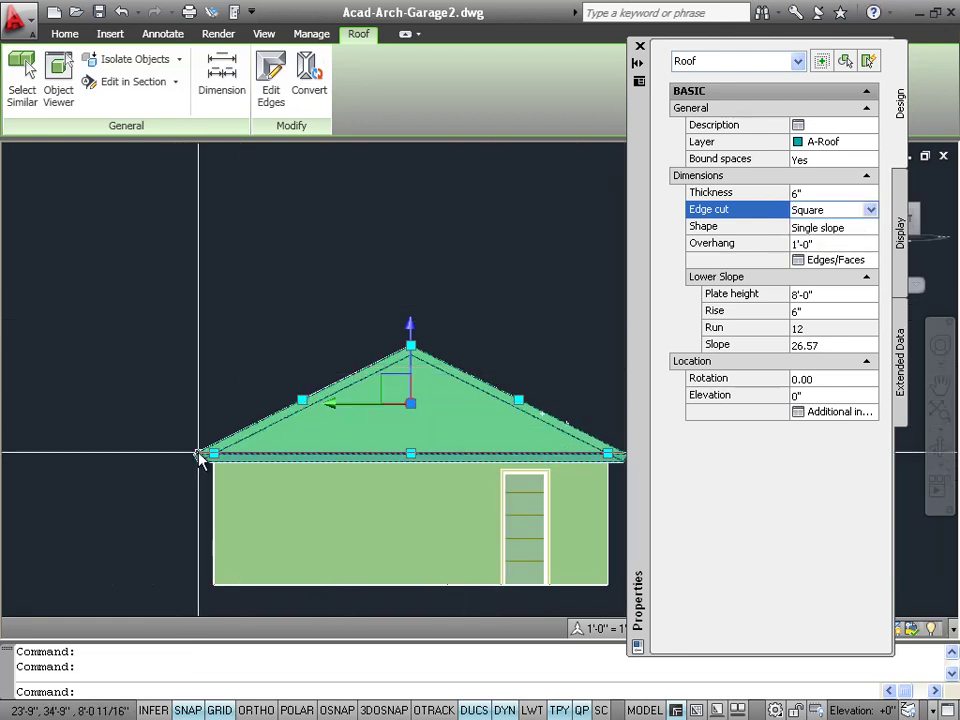
click(869, 211)
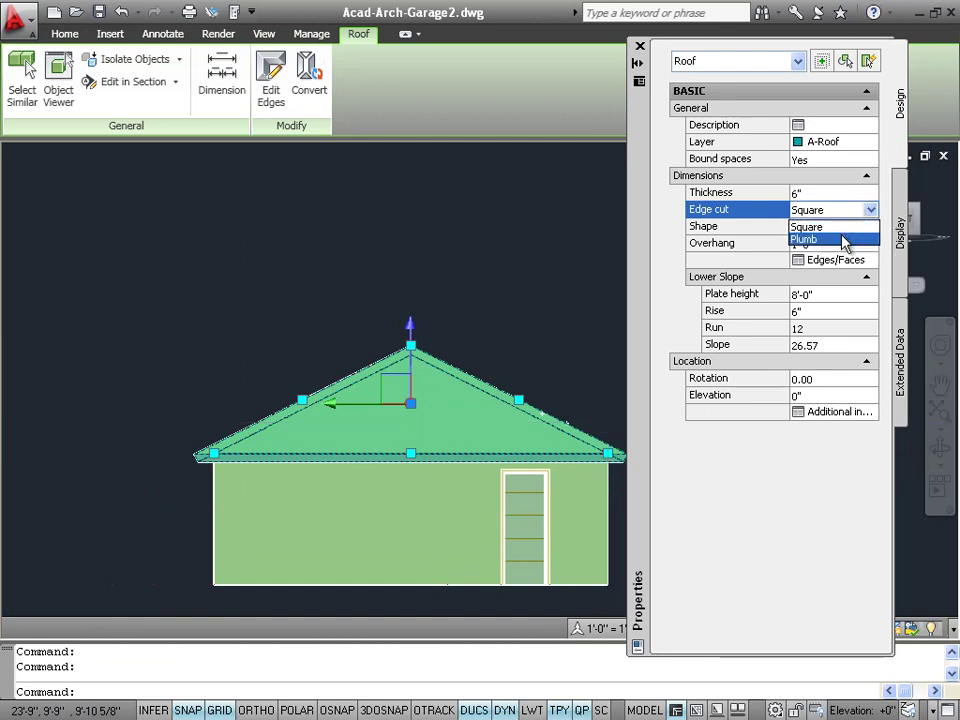
click(840, 240)
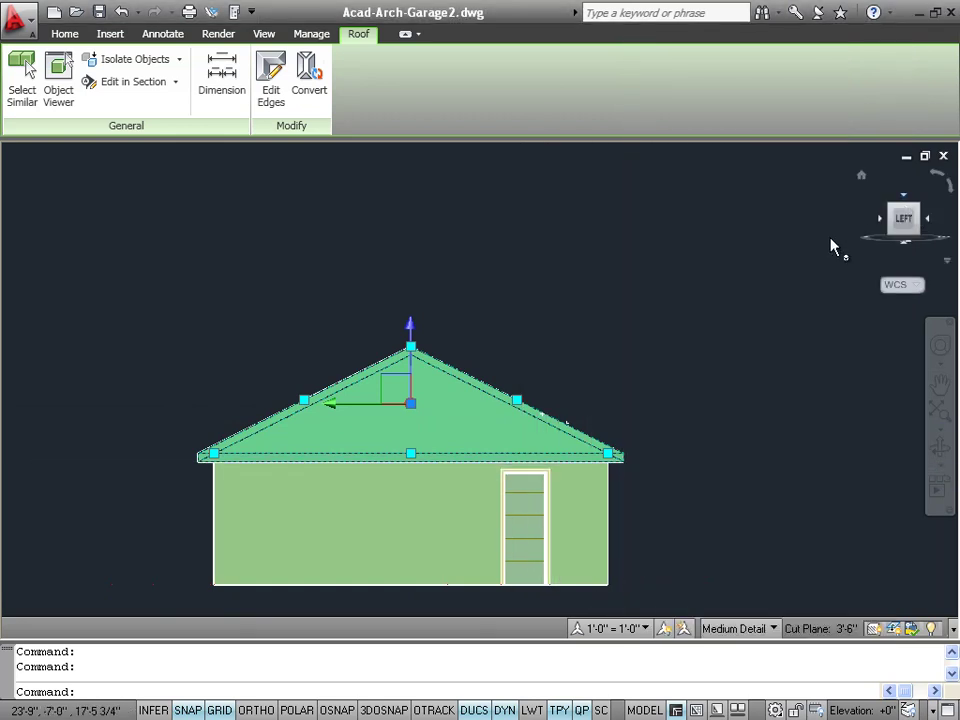
From the Home view, stretch one hip ridge point out to make a gable end
click(624, 334)
click(558, 343)
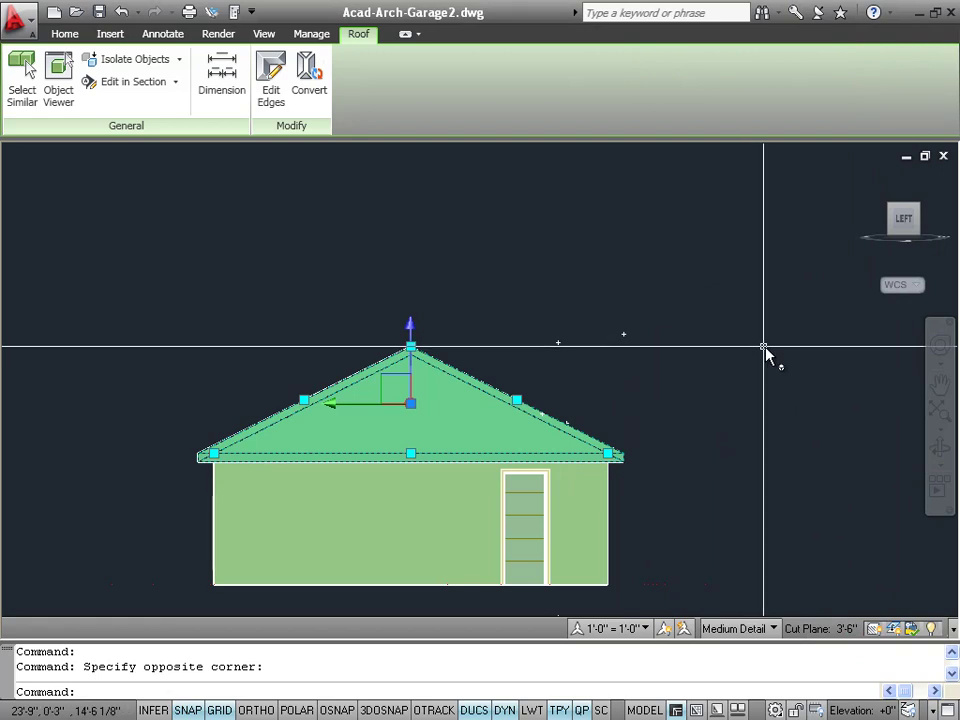
mouse_move(880, 213)
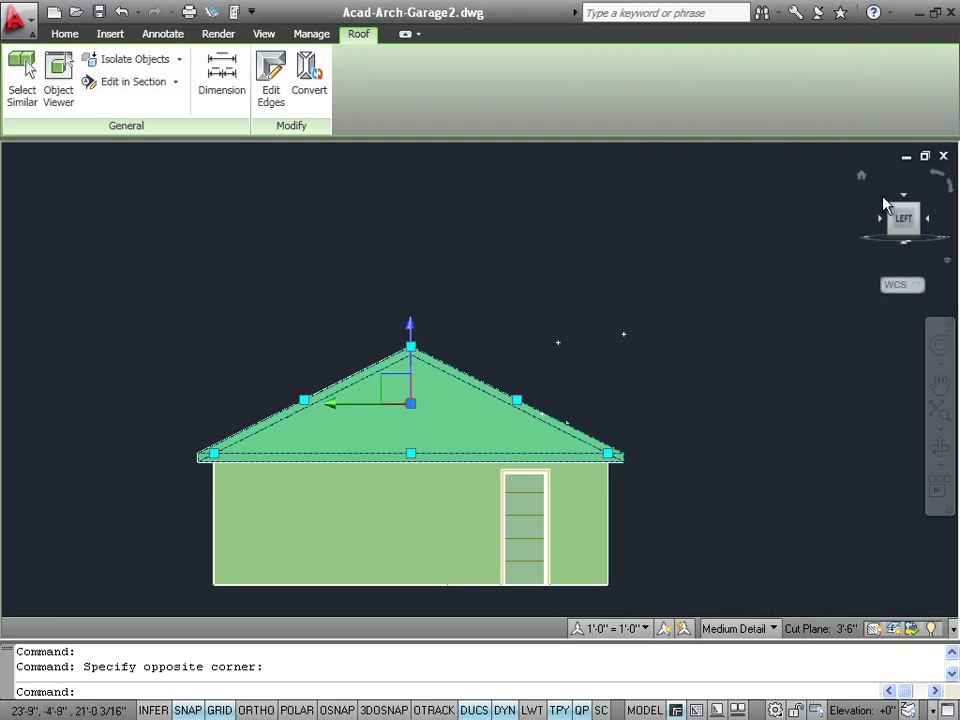
click(863, 177)
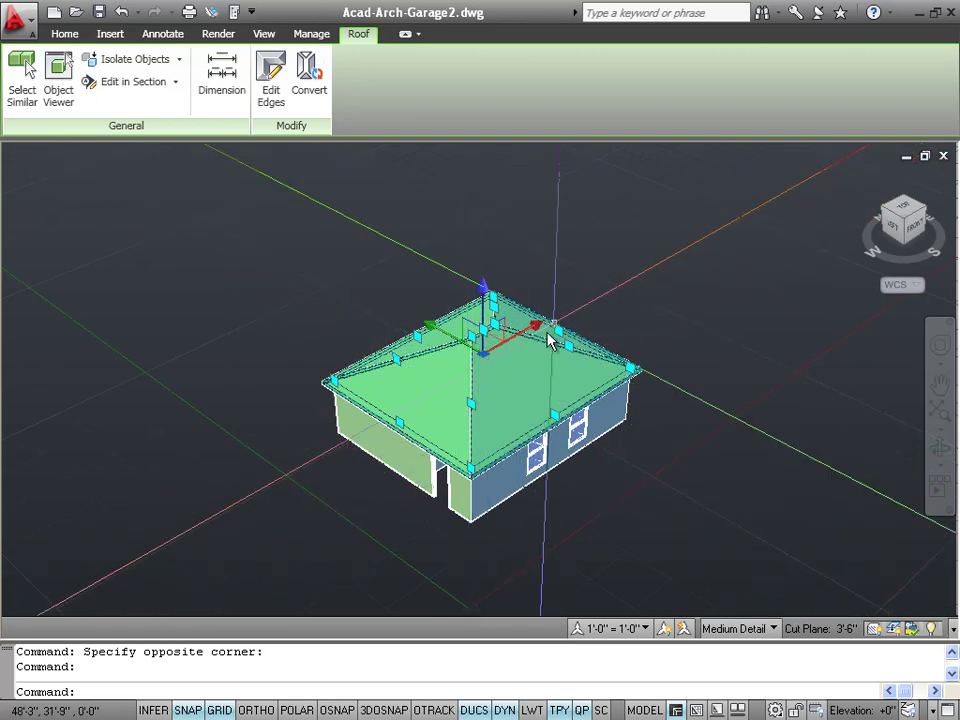
scroll(486, 386, up, 2)
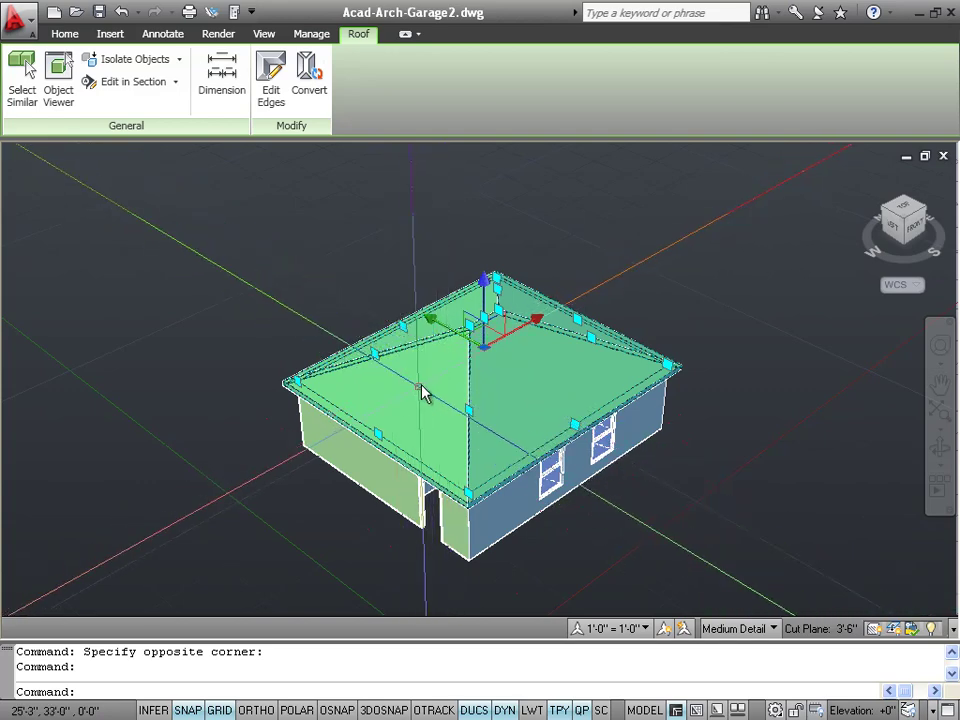
click(470, 330)
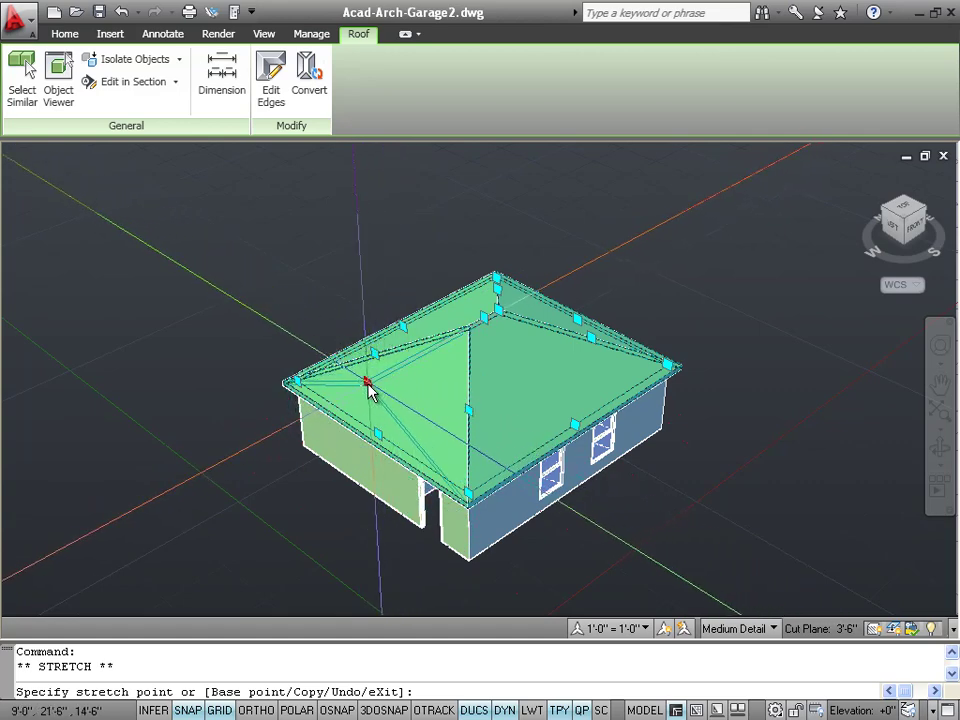
click(416, 441)
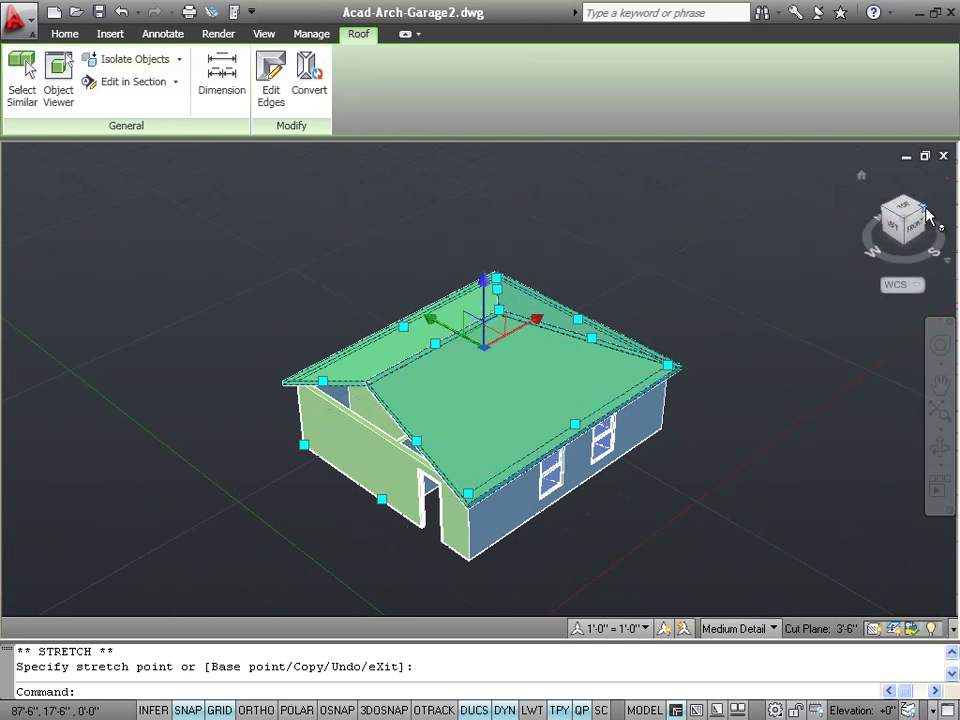
Stretch the remaining hip ridge point to turn the other end into a gable
drag(928, 218, 846, 285)
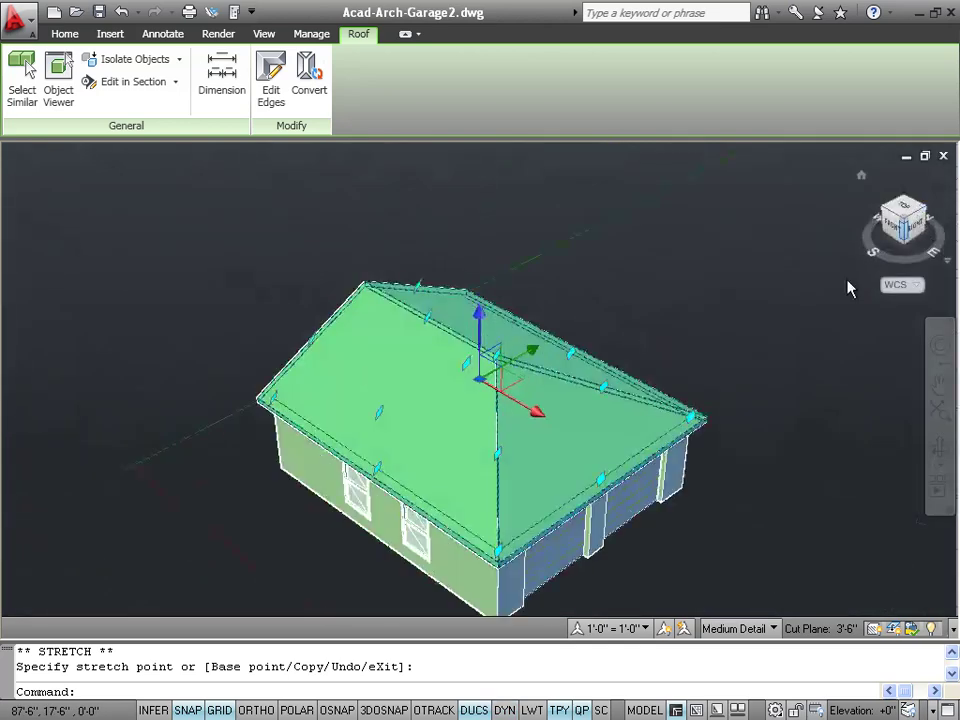
click(497, 363)
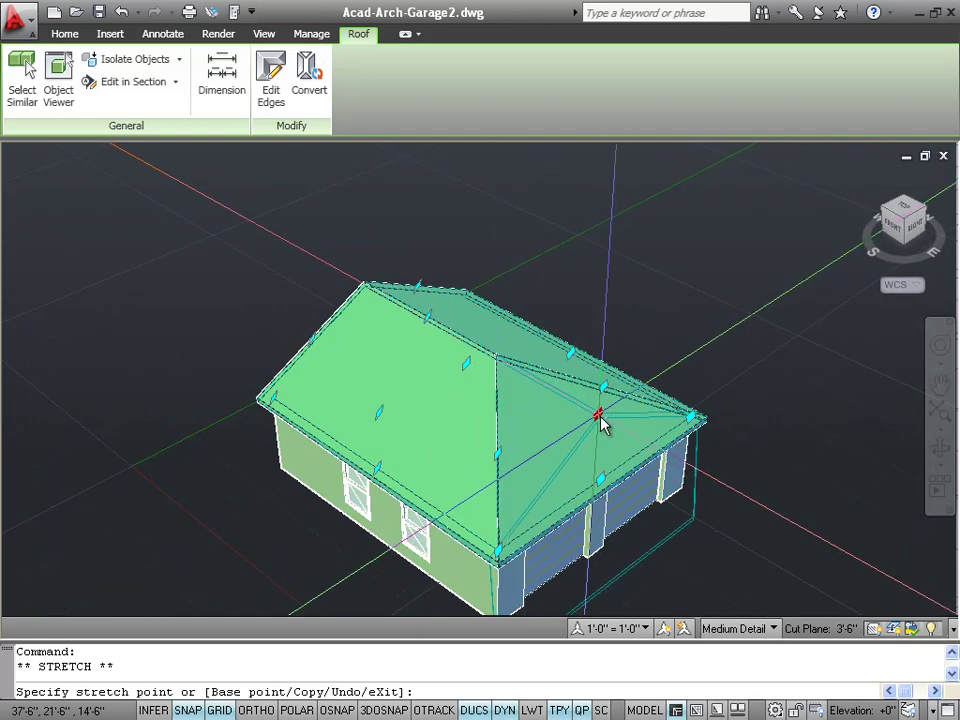
click(603, 425)
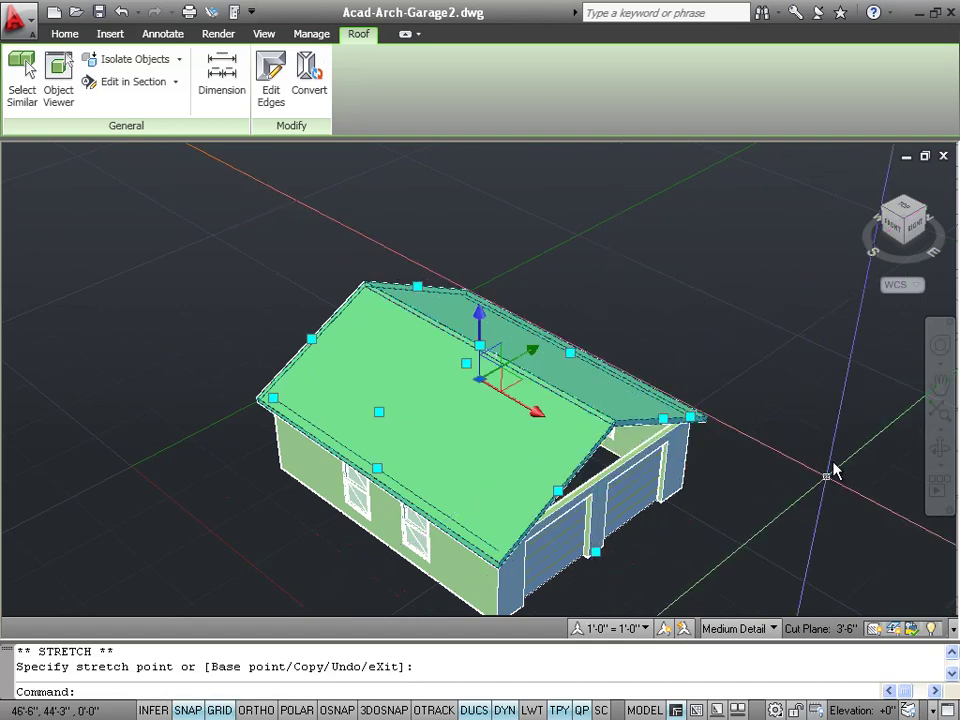
click(897, 232)
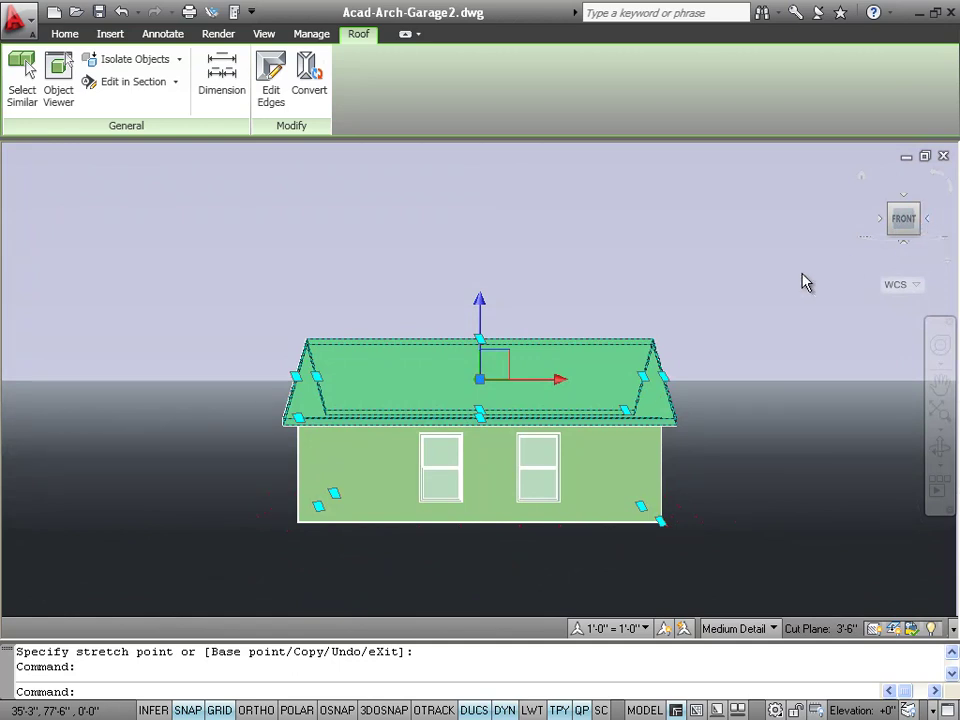
Check the gable roof from the right side and back elevations
click(765, 327)
click(849, 270)
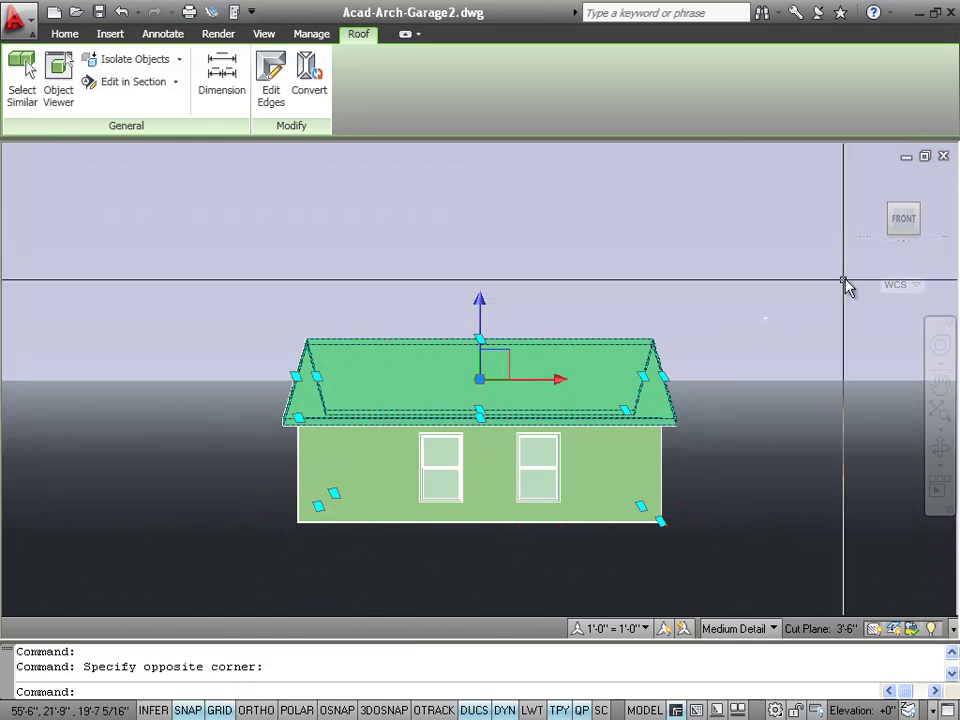
click(929, 222)
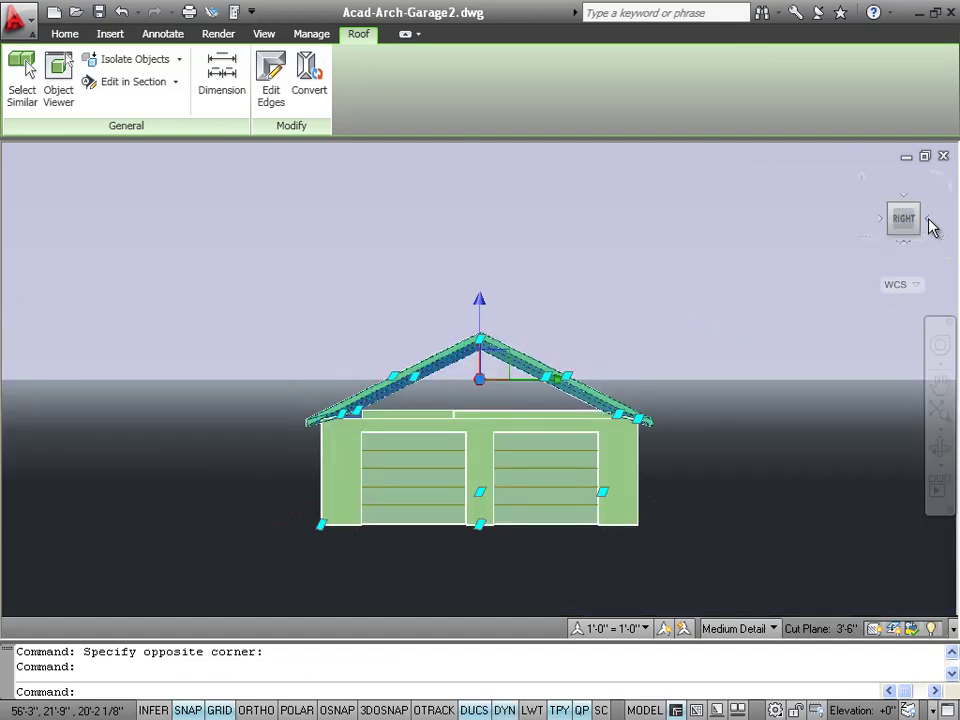
click(929, 222)
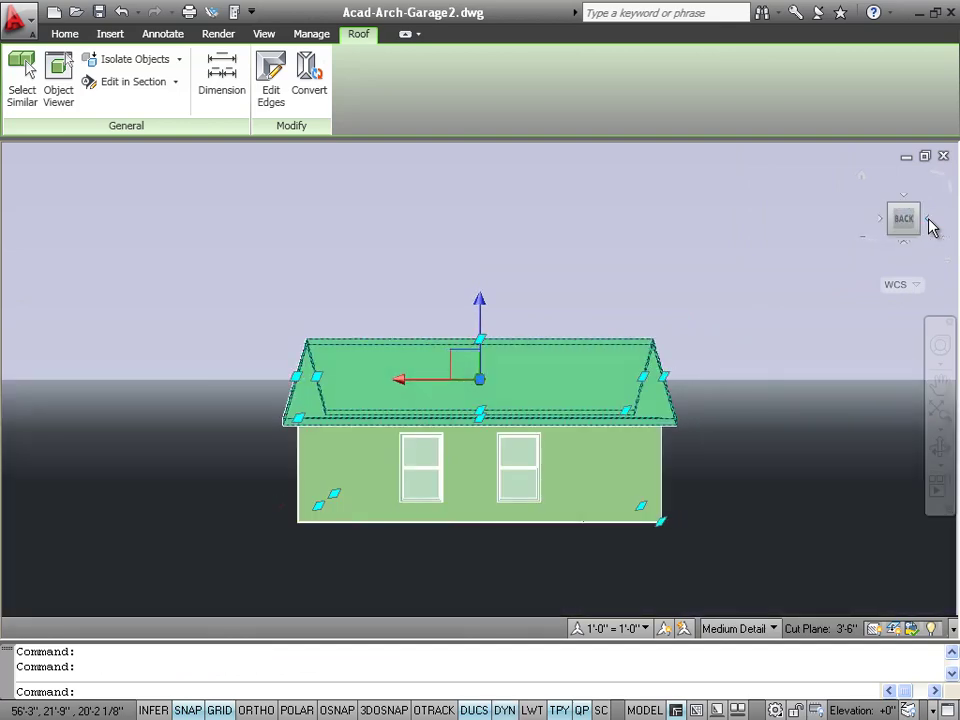
click(794, 340)
click(879, 210)
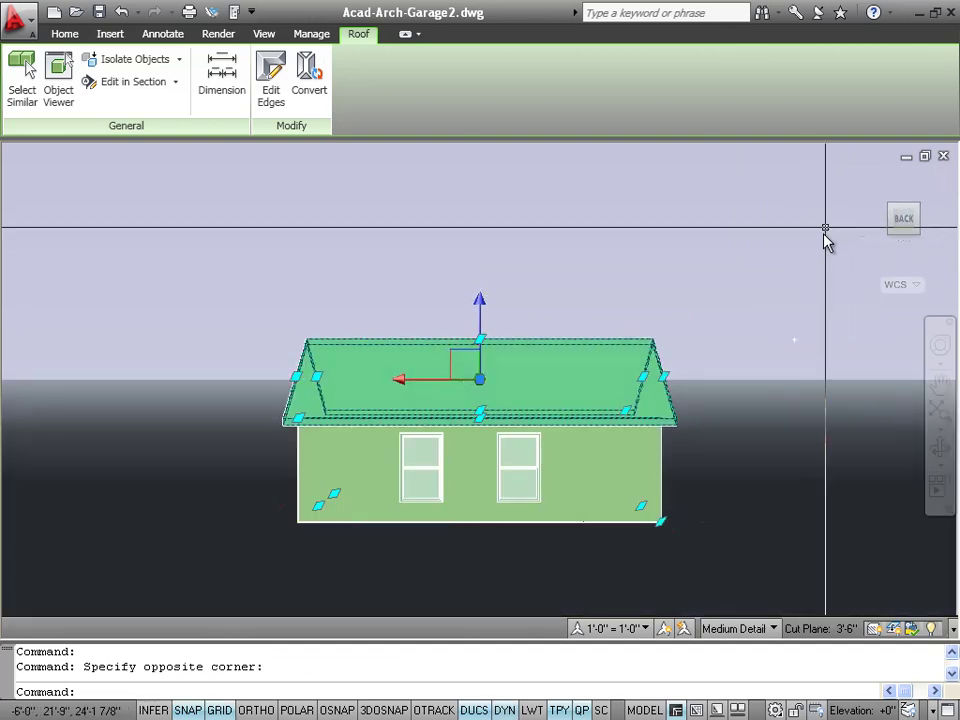
click(861, 178)
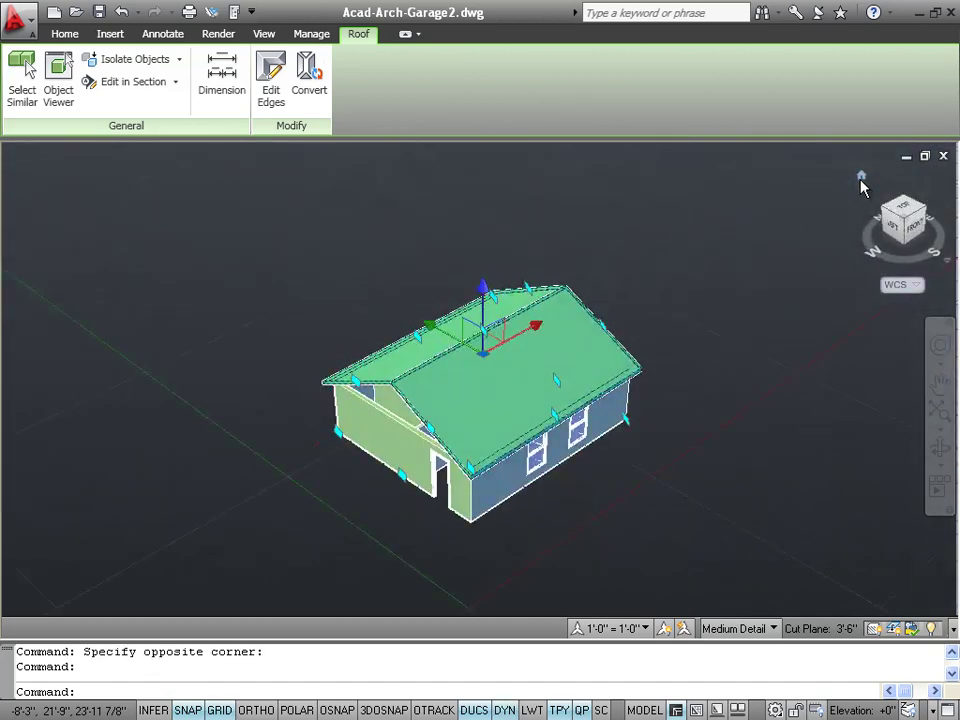
View the roof from the top in 2D Wireframe after briefly trying 3D Hidden
click(903, 215)
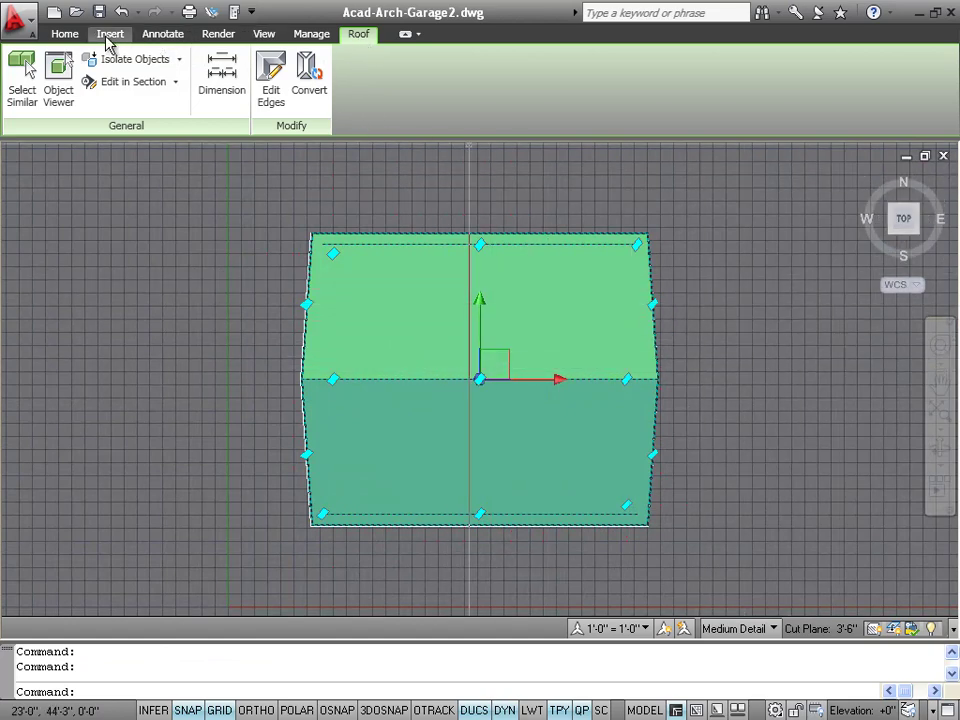
click(268, 35)
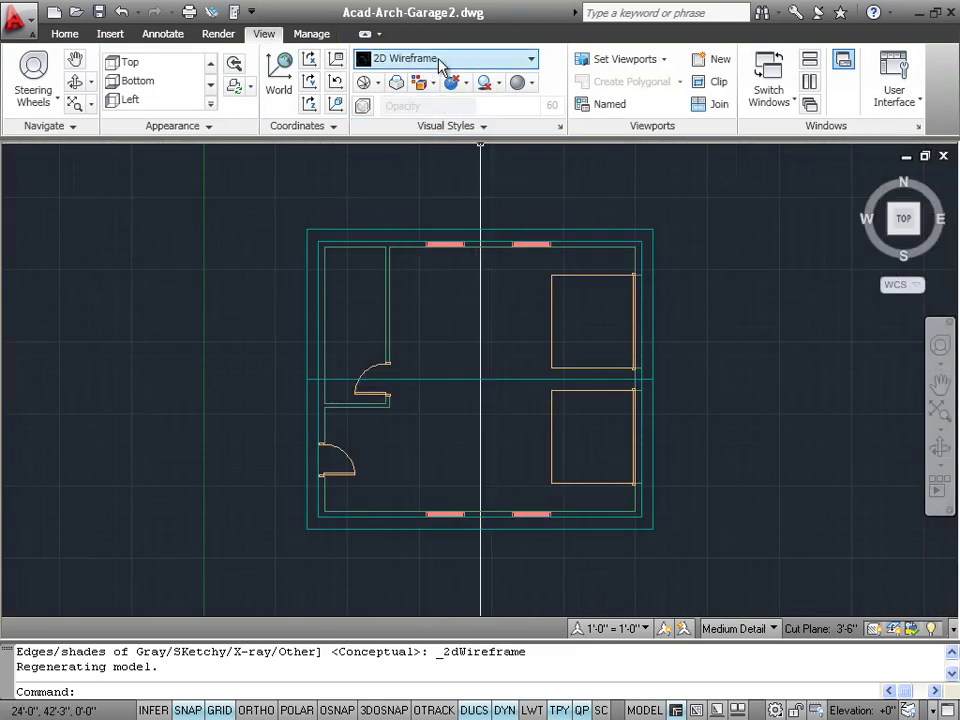
key(Down)
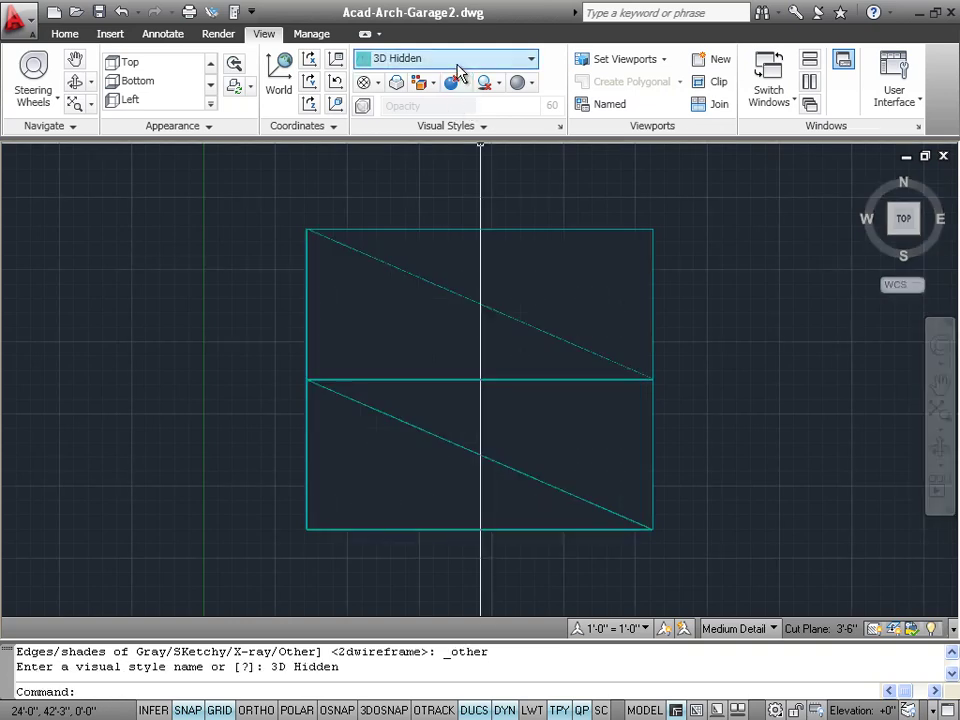
key(Up)
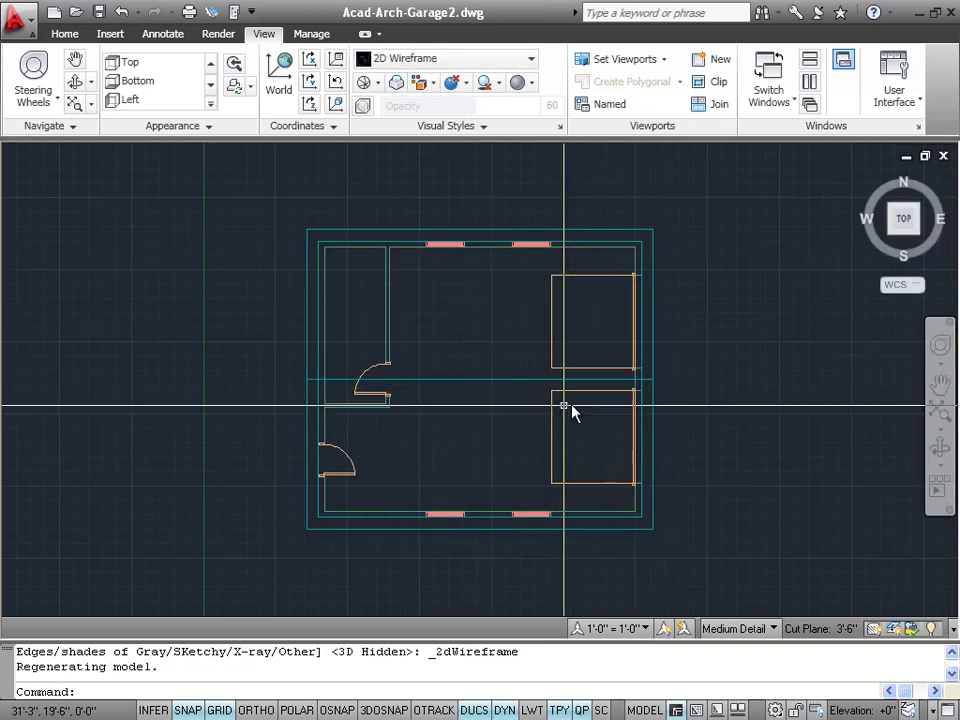
Select the roof, release its edge grip unchanged, and cancel the stretch
click(622, 386)
click(615, 392)
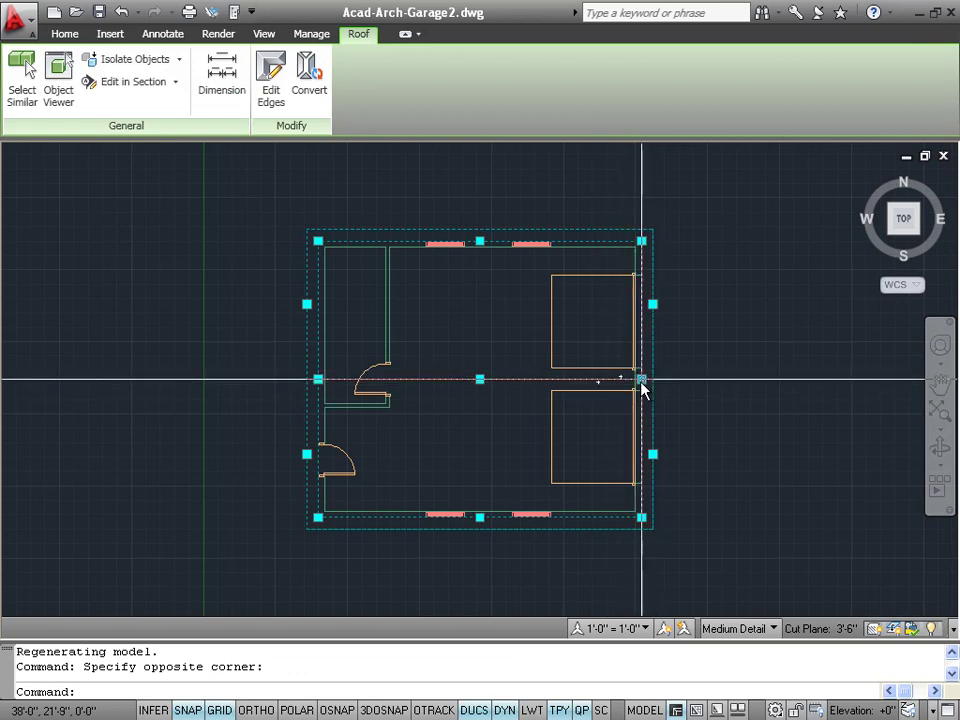
click(641, 380)
click(642, 384)
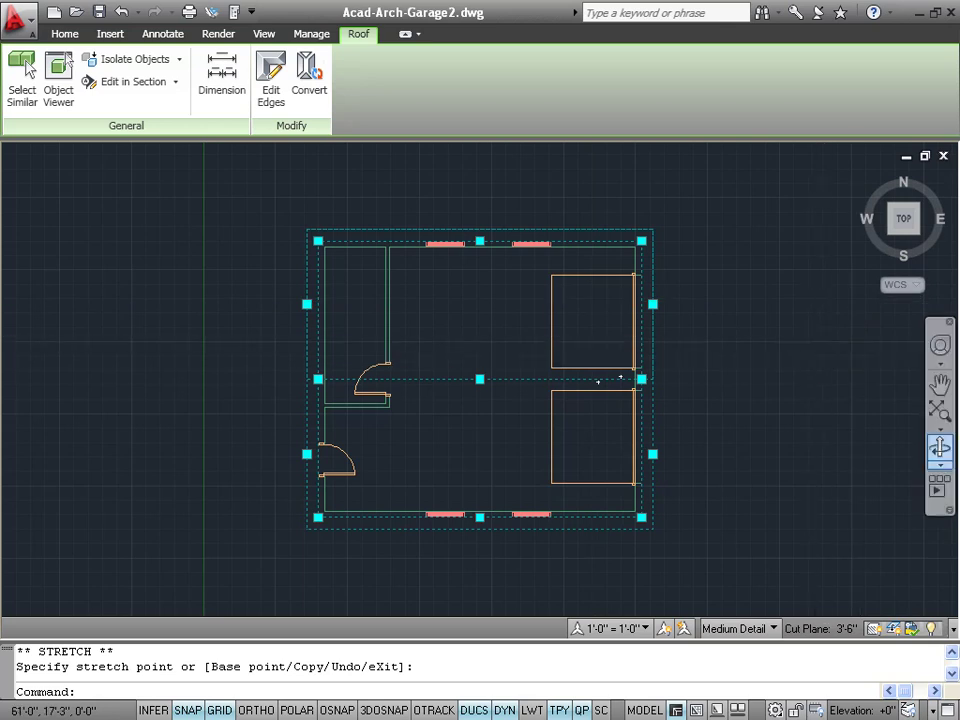
key(Escape)
scroll(489, 385, down, 2)
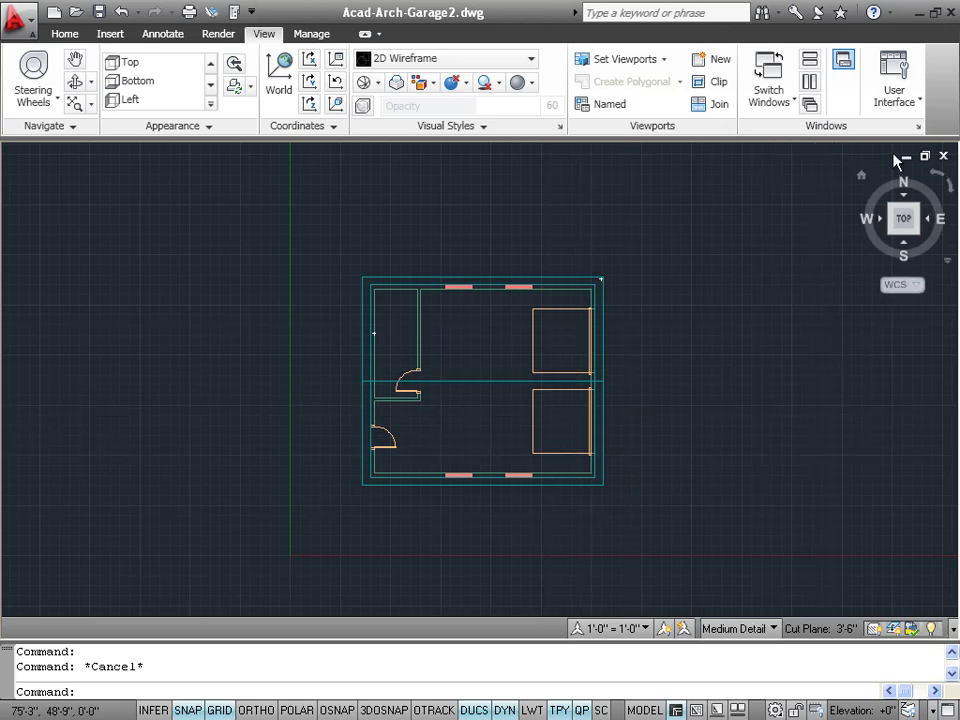
Switch to the shaded isometric view and select the front gable wall
click(860, 178)
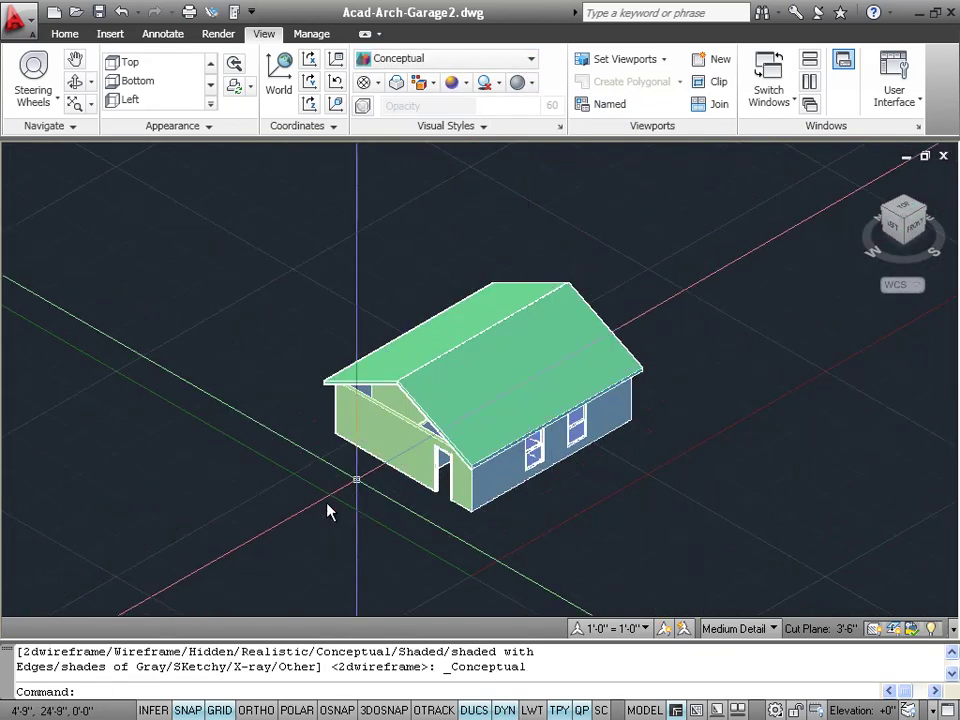
click(414, 386)
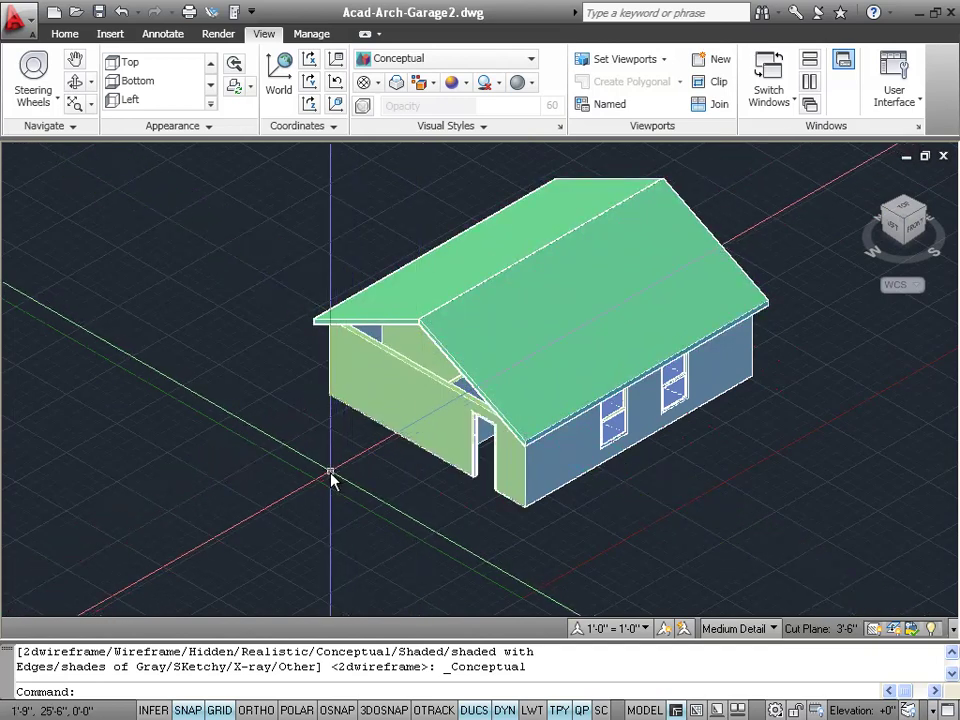
click(393, 362)
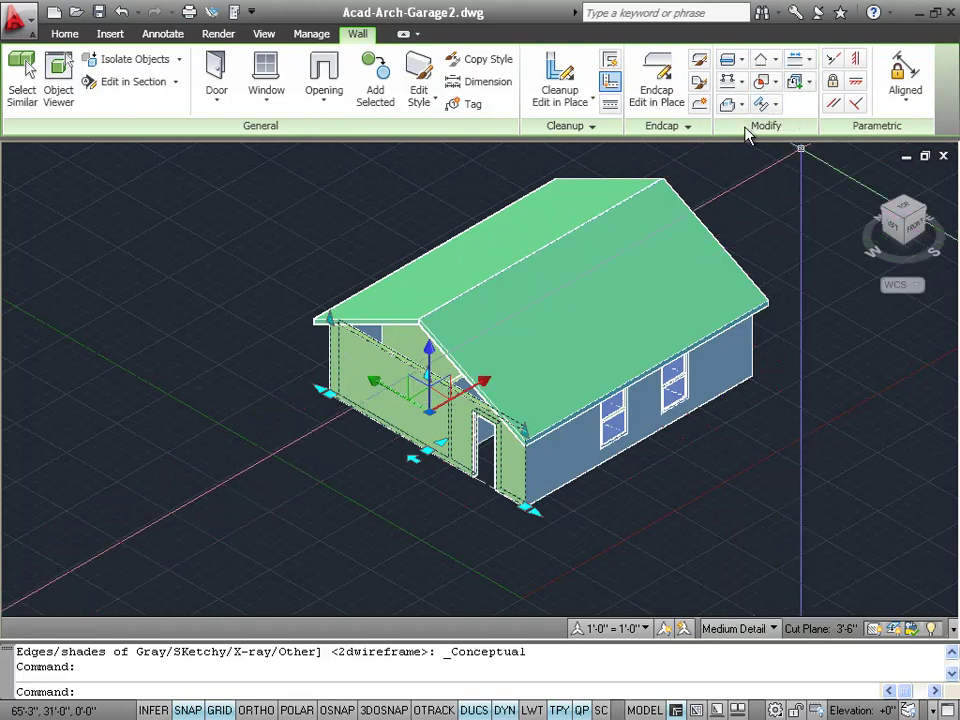
Auto-project the front gable wall's roof line up to the roof
click(778, 64)
click(779, 63)
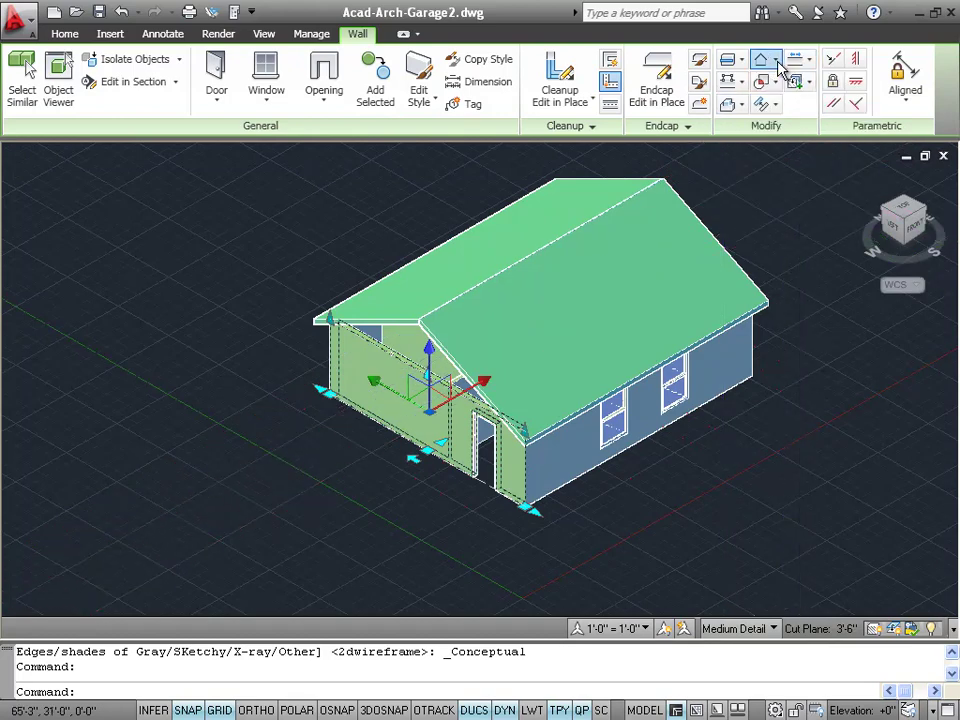
click(779, 64)
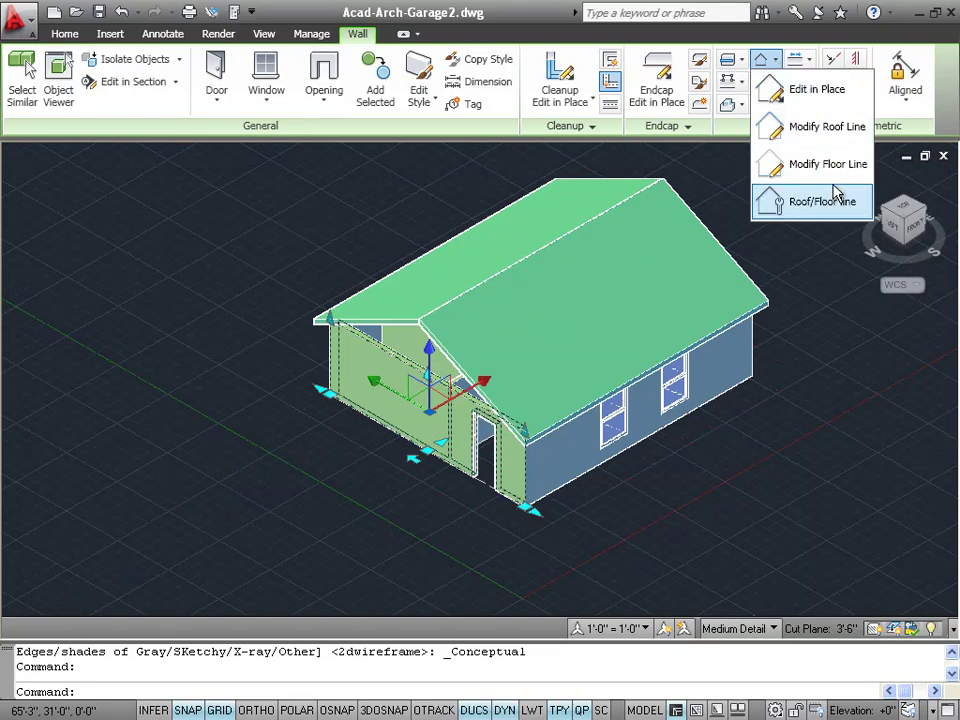
click(848, 127)
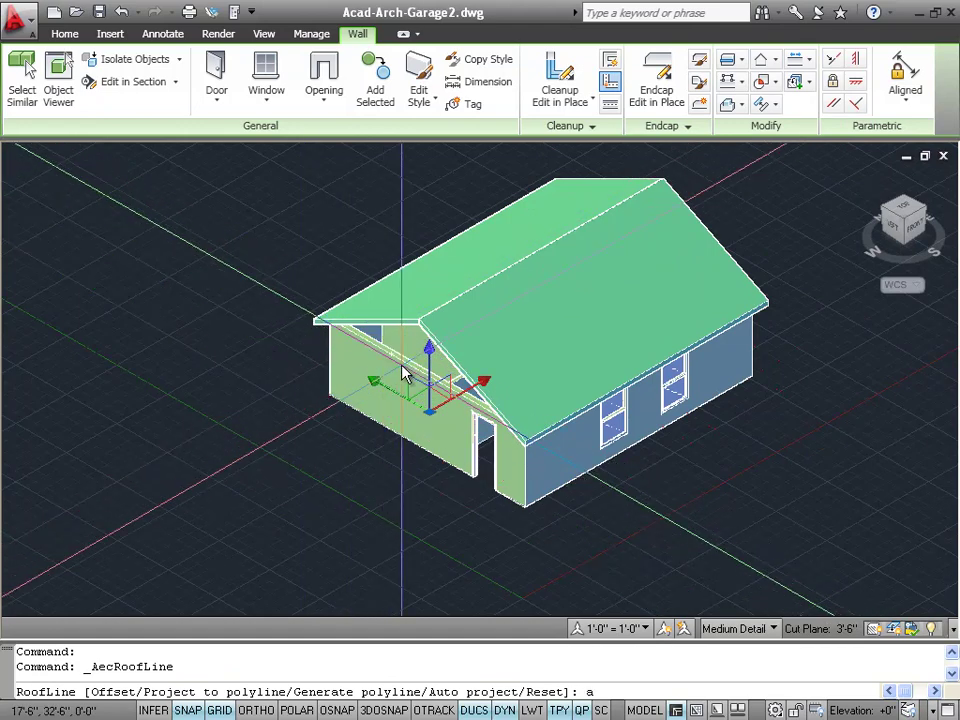
key(Return)
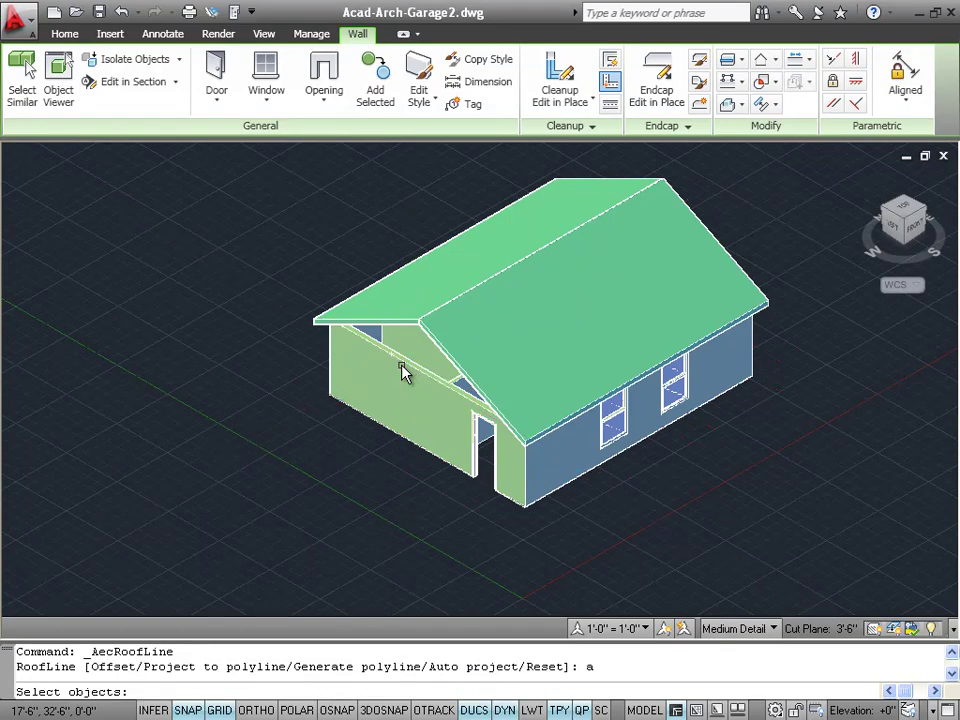
click(377, 333)
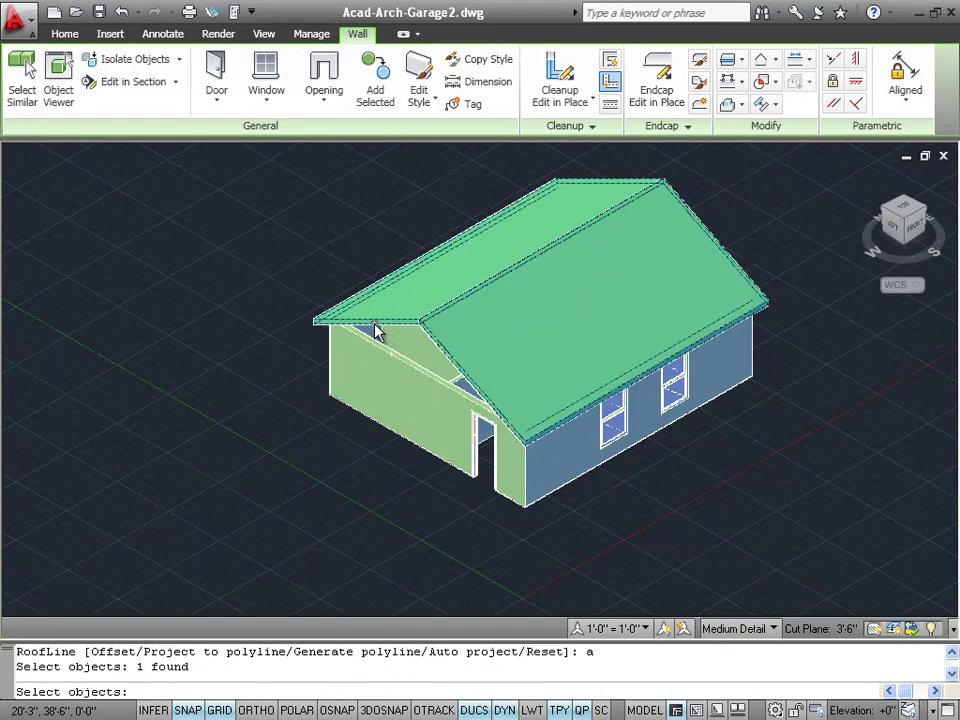
key(Return)
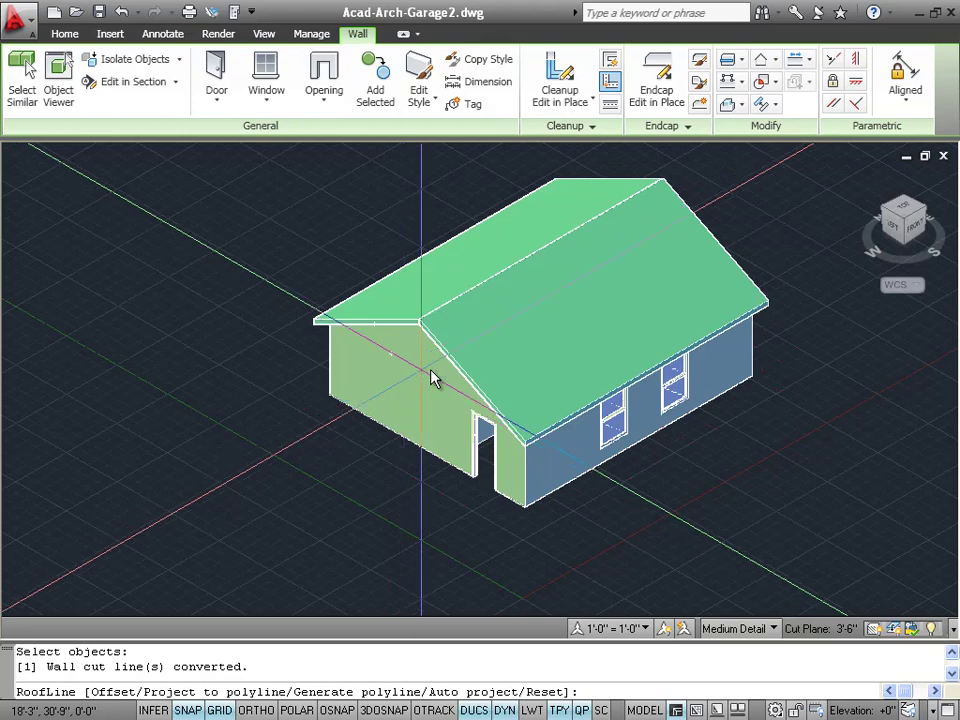
click(925, 214)
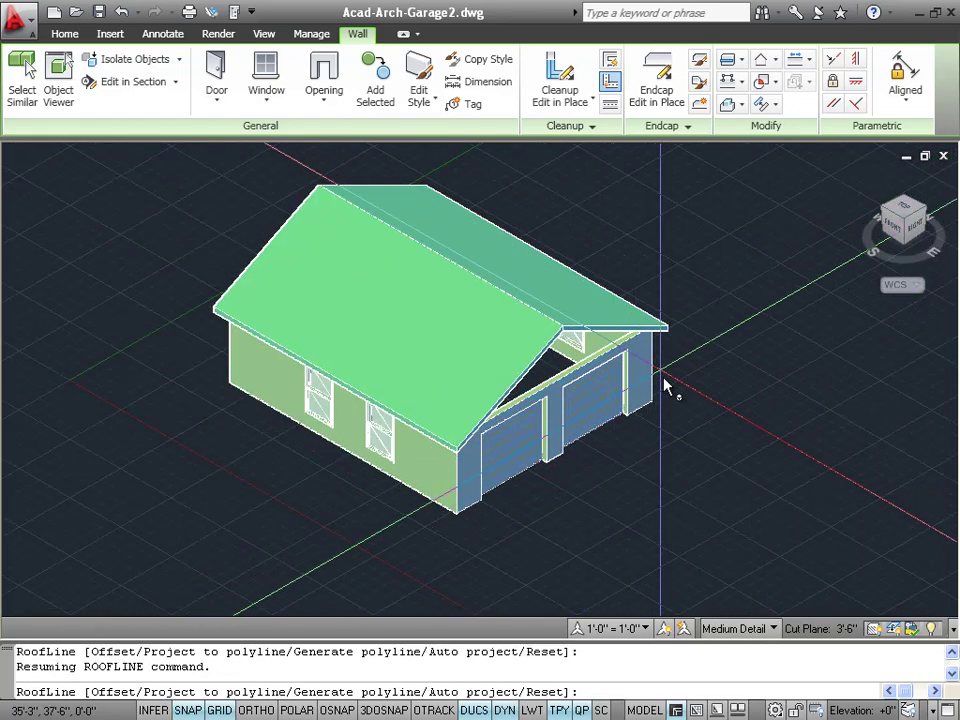
Auto-project the garage-door gable wall's roof line up to the roof
key(Return)
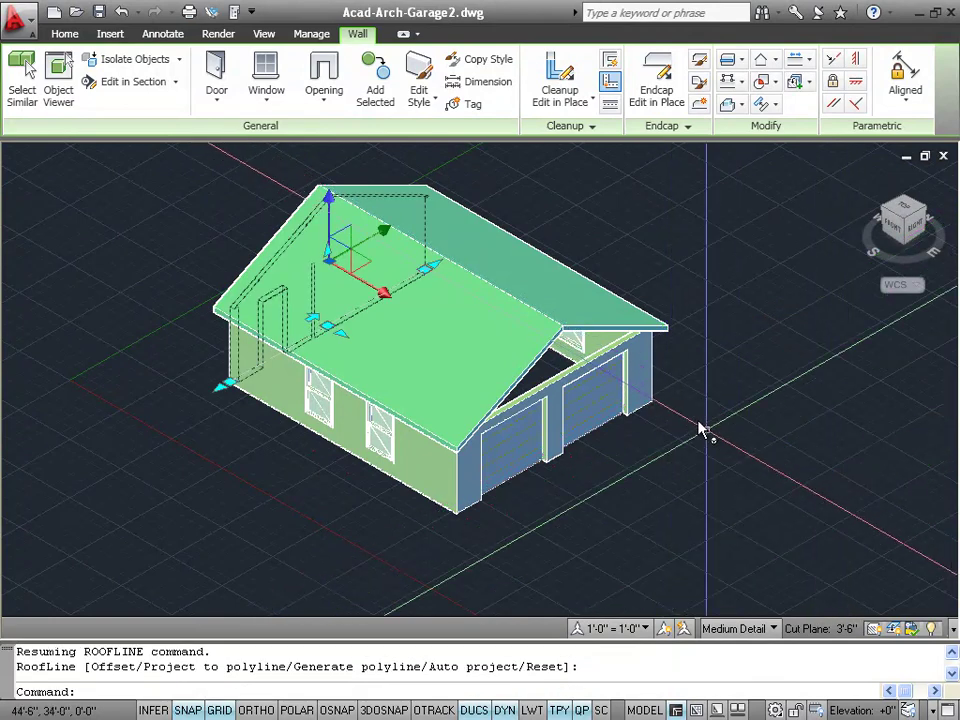
click(655, 372)
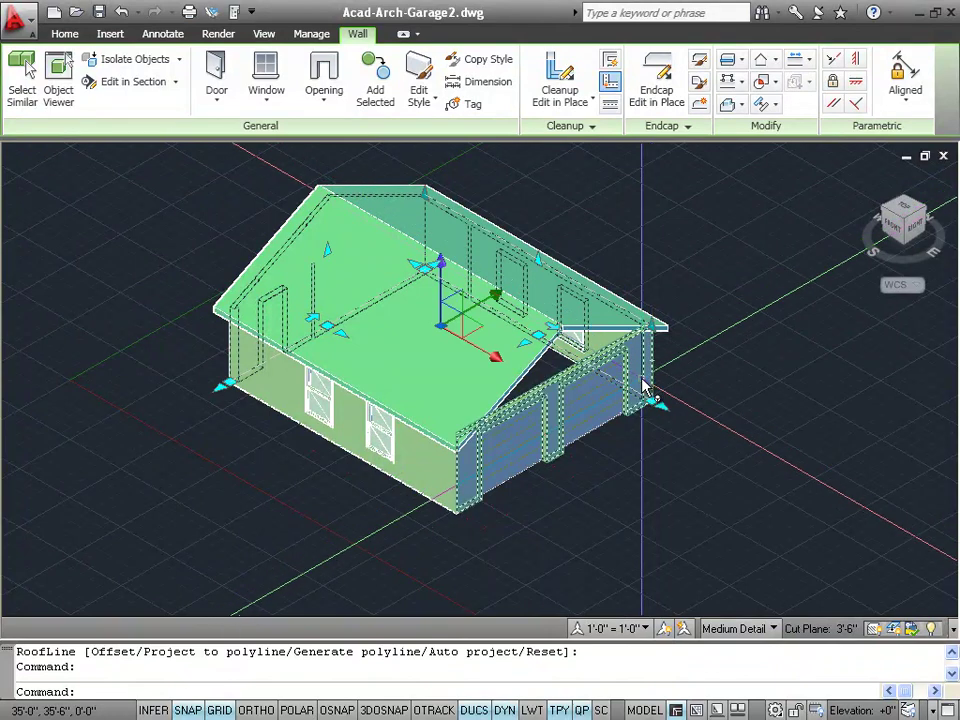
key(Escape)
click(585, 377)
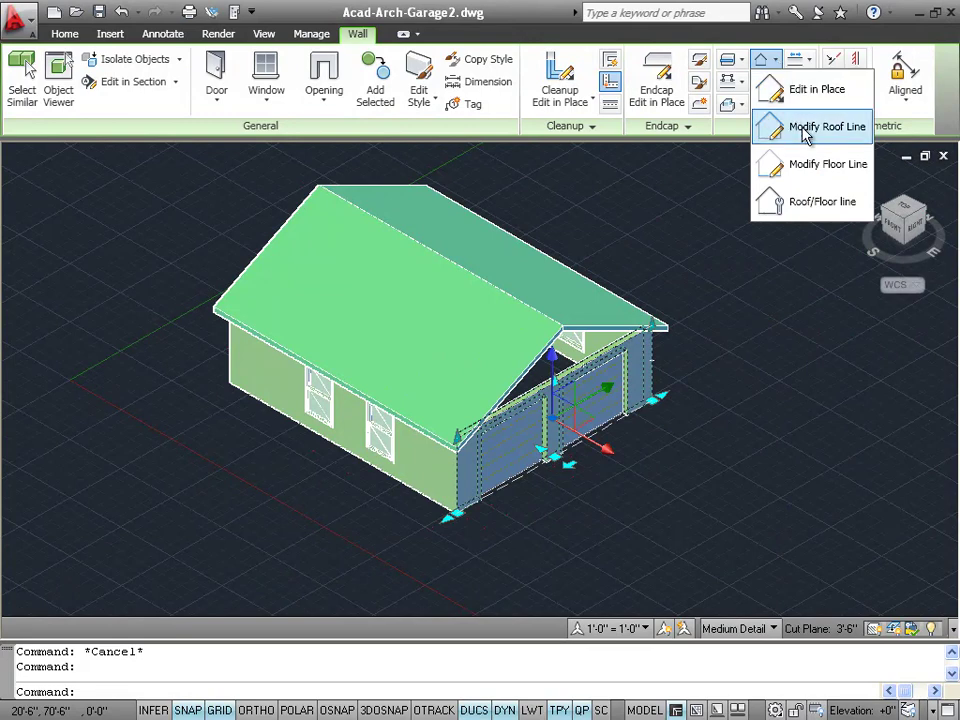
click(806, 136)
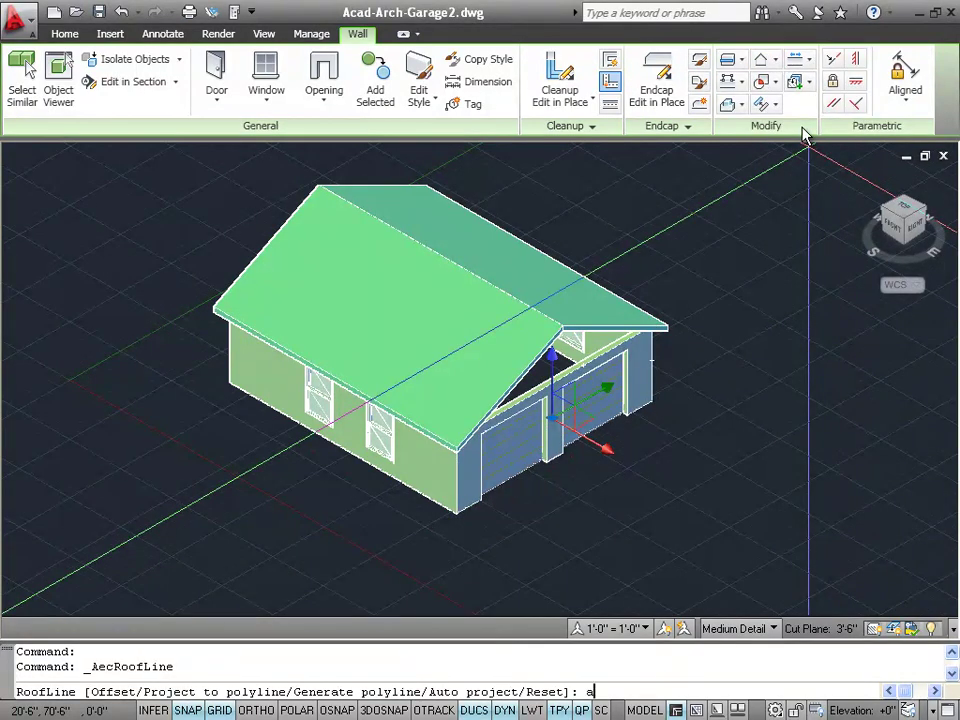
key(Return)
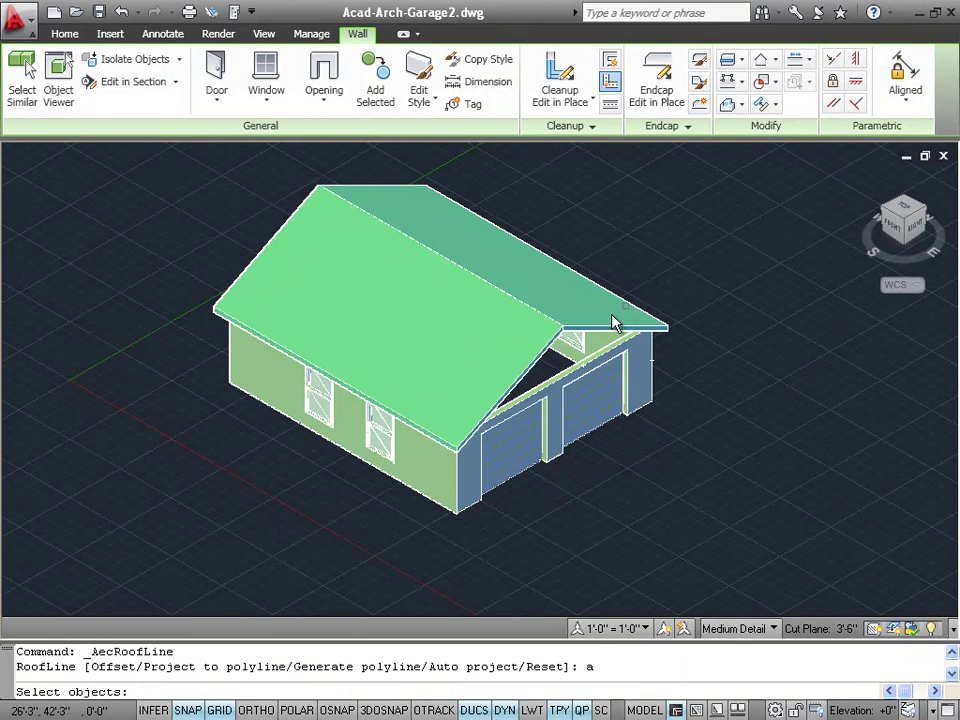
click(536, 370)
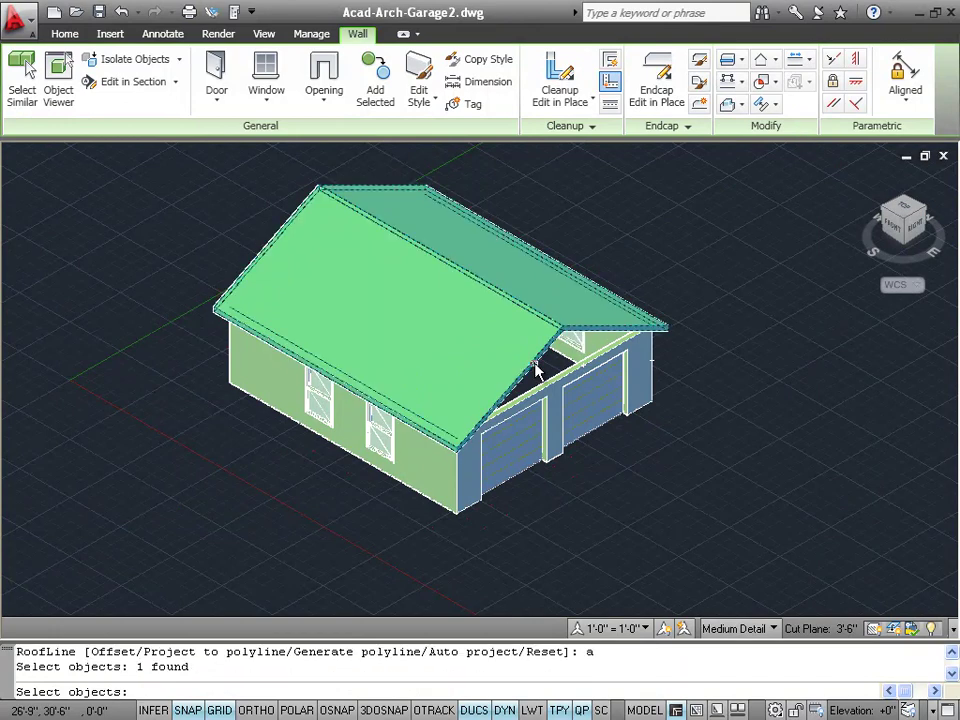
key(Return)
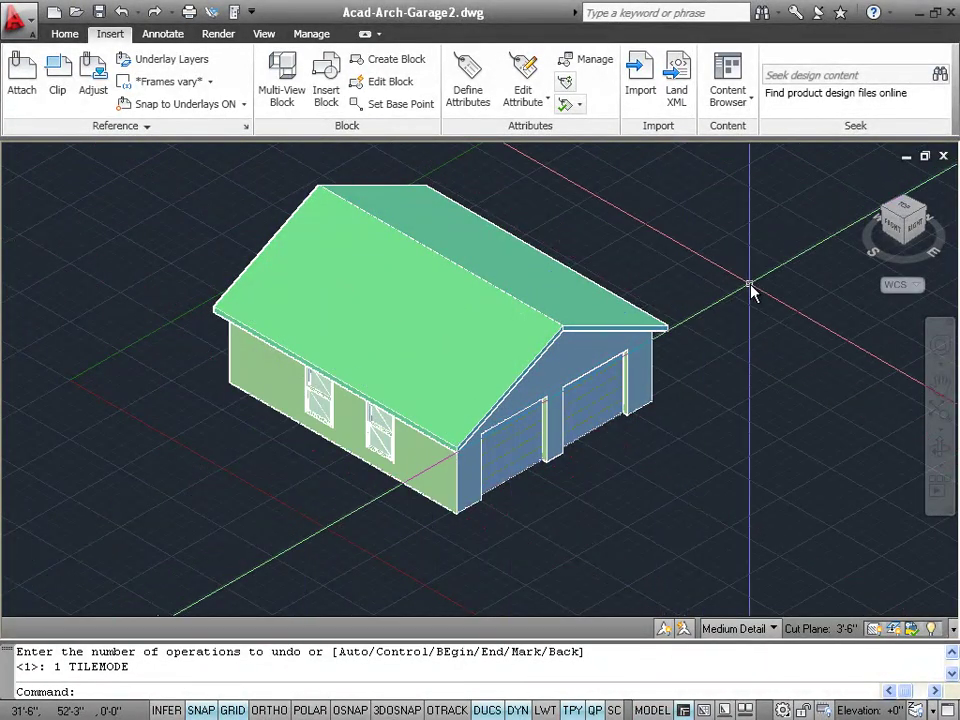
Switch from Model to the paper-space layout and open the block list in Insert Block
click(652, 710)
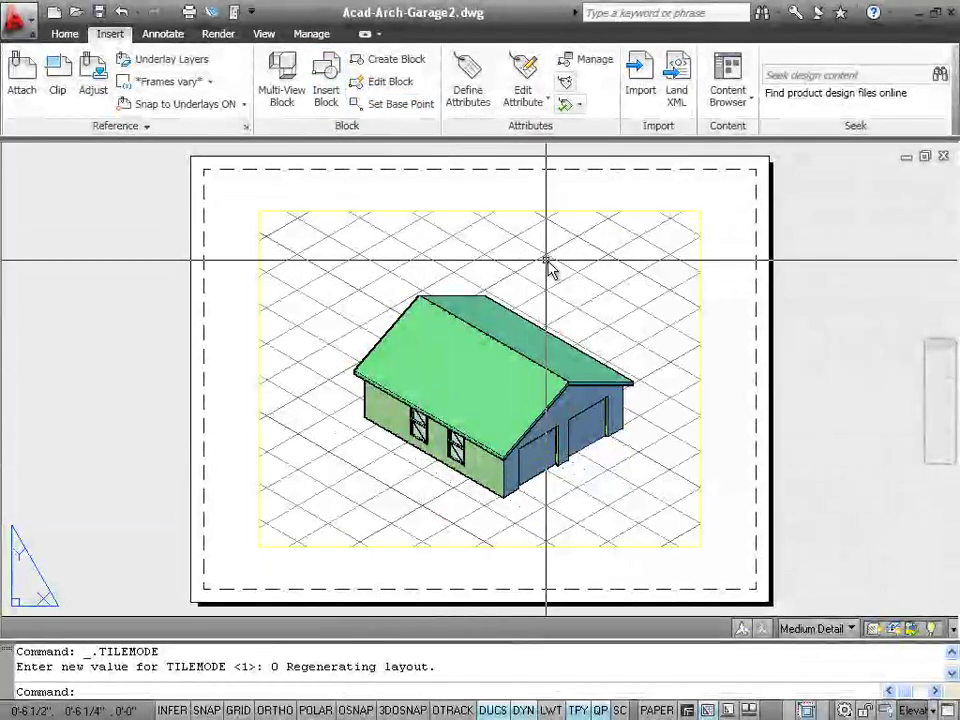
click(324, 90)
click(638, 120)
Insert the 8.5x11 title block with default attribute values, then activate the garage viewport
click(570, 172)
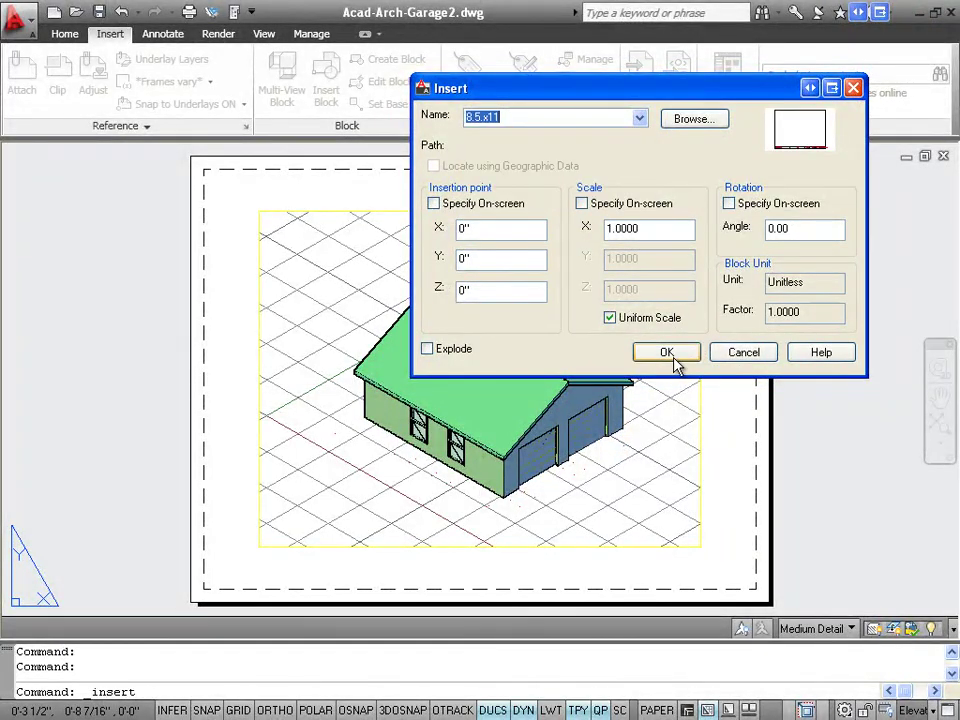
click(672, 352)
click(320, 503)
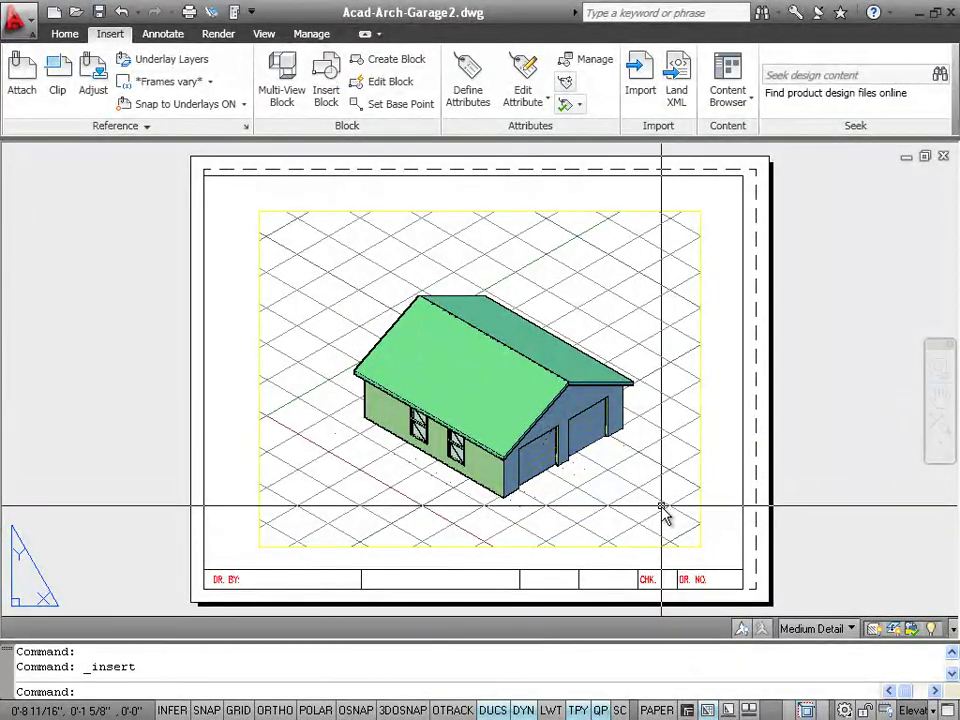
double_click(582, 277)
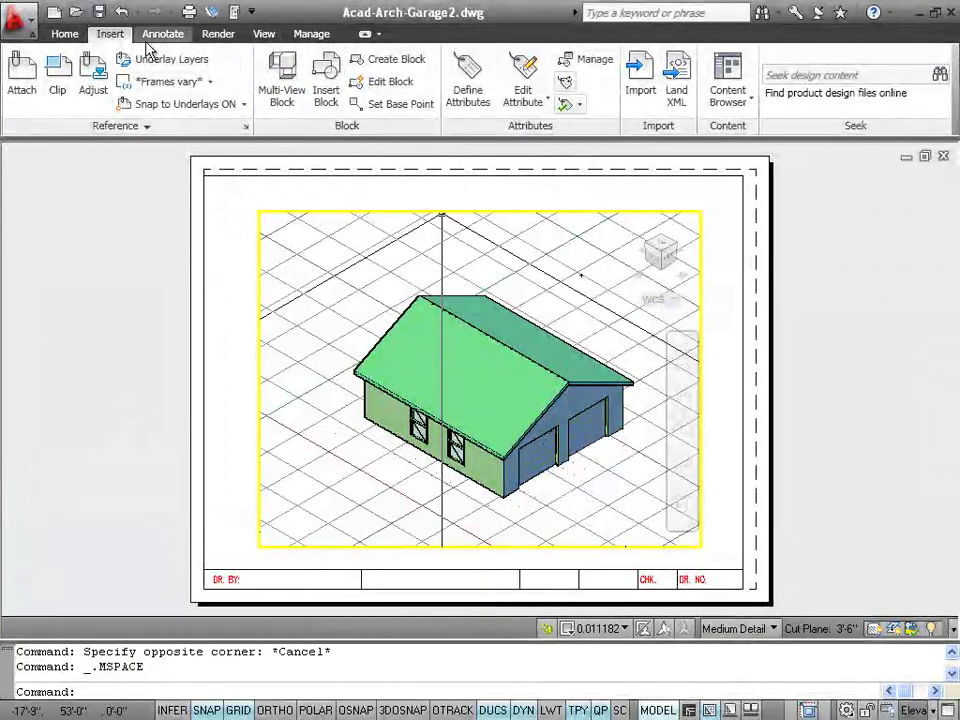
Render the garage viewport in the Shades of Gray visual style, then go back to paper space
click(265, 36)
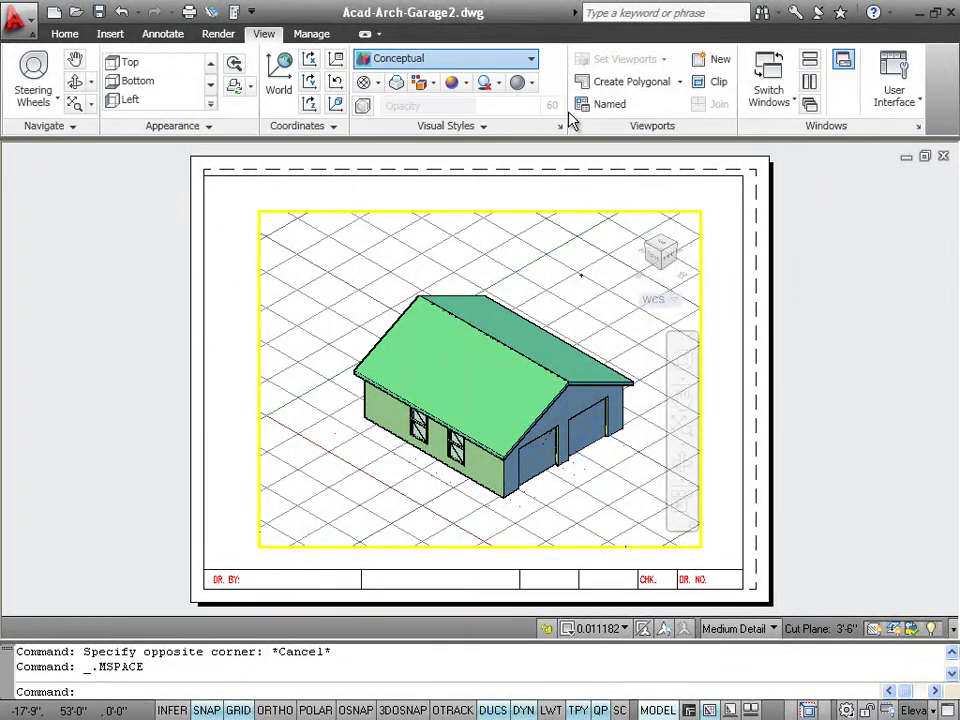
click(450, 58)
click(480, 139)
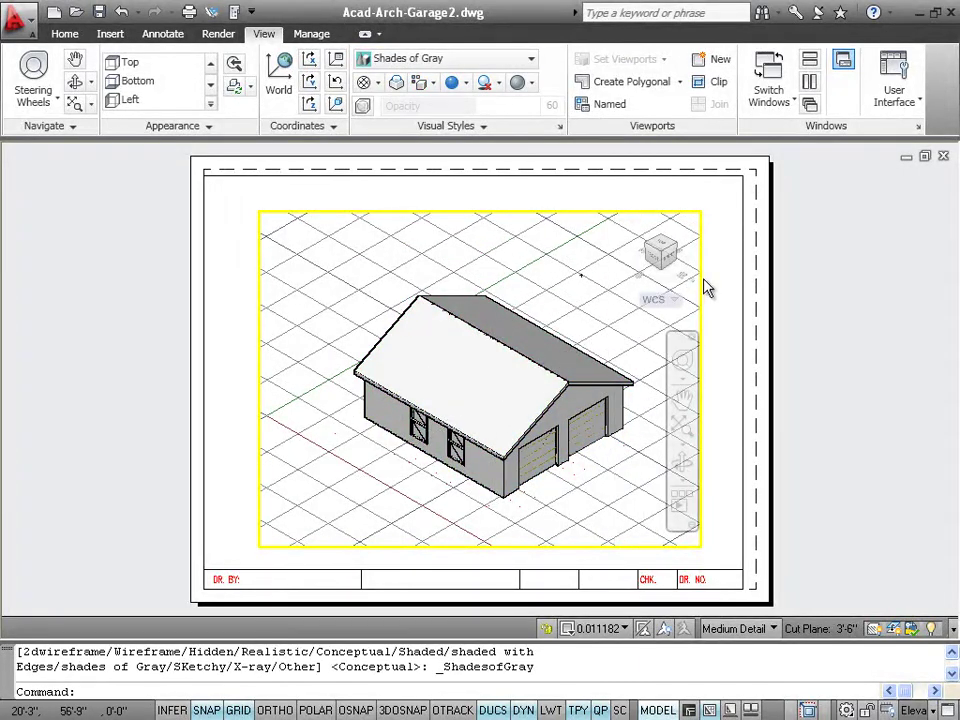
double_click(729, 297)
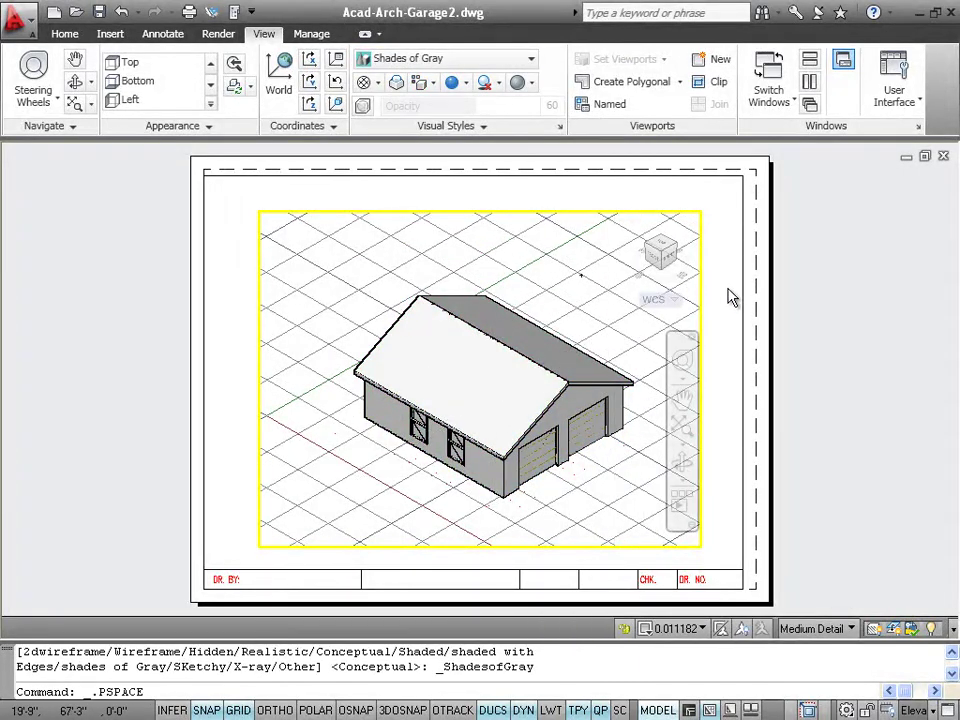